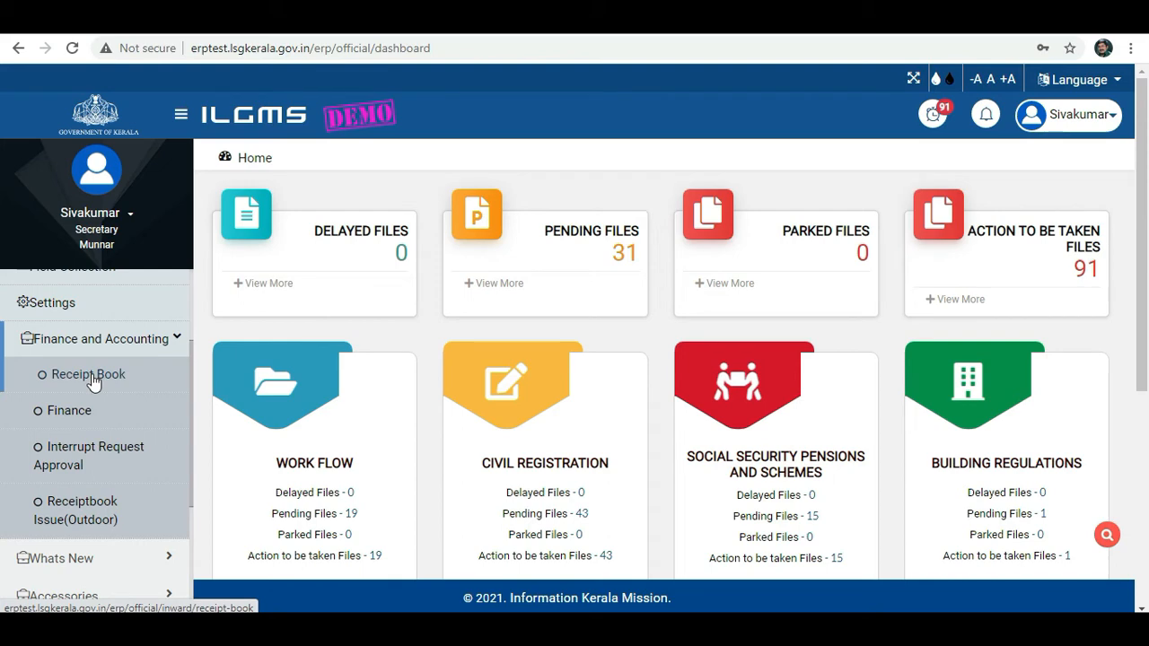
- Open the Receipt Book stock entry form and enter 2 as the book number
left_click(93, 381)
left_click(667, 283)
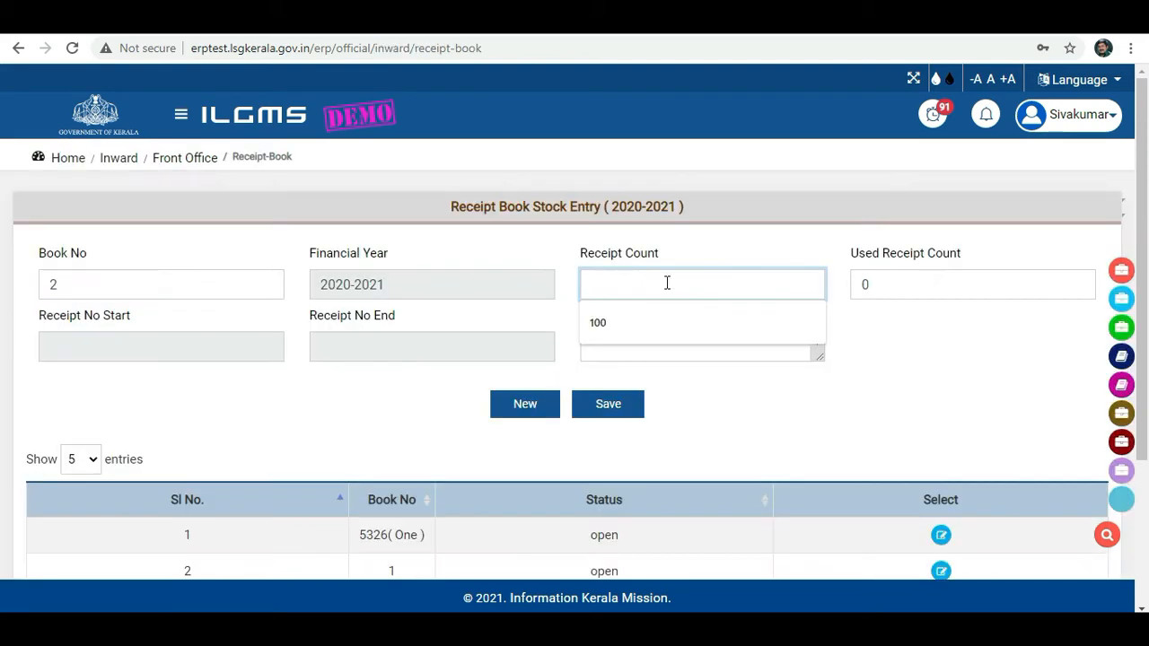
left_click(76, 276)
left_click(600, 411)
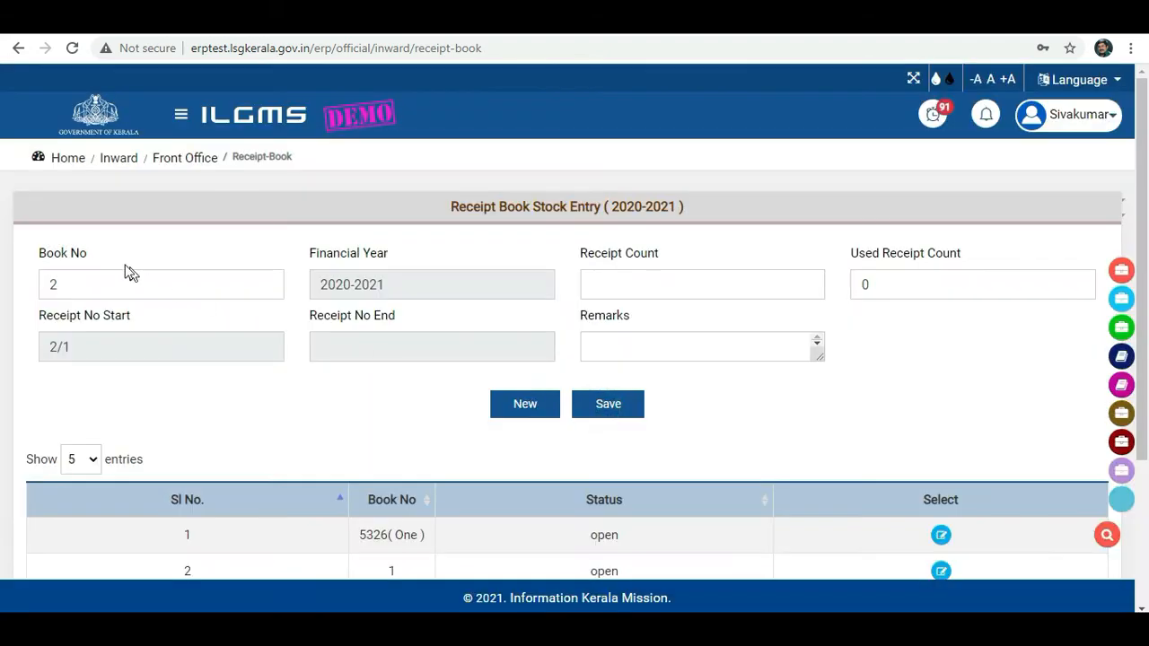
left_click(94, 279)
key("BackSpace")
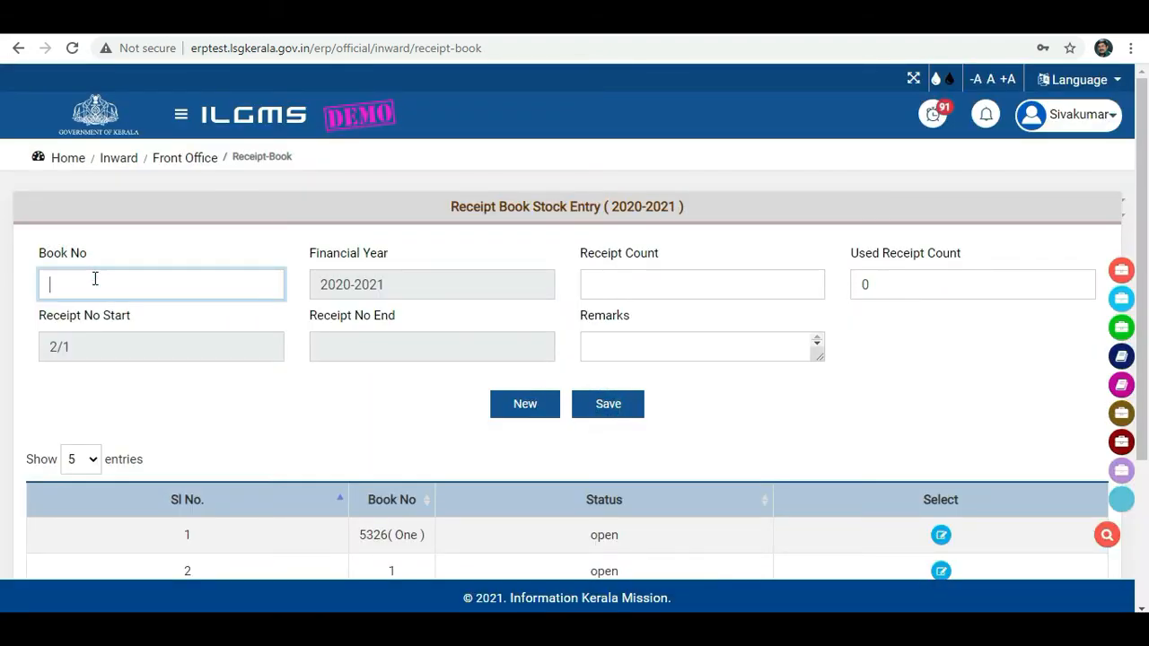
type("2")
left_click(514, 256)
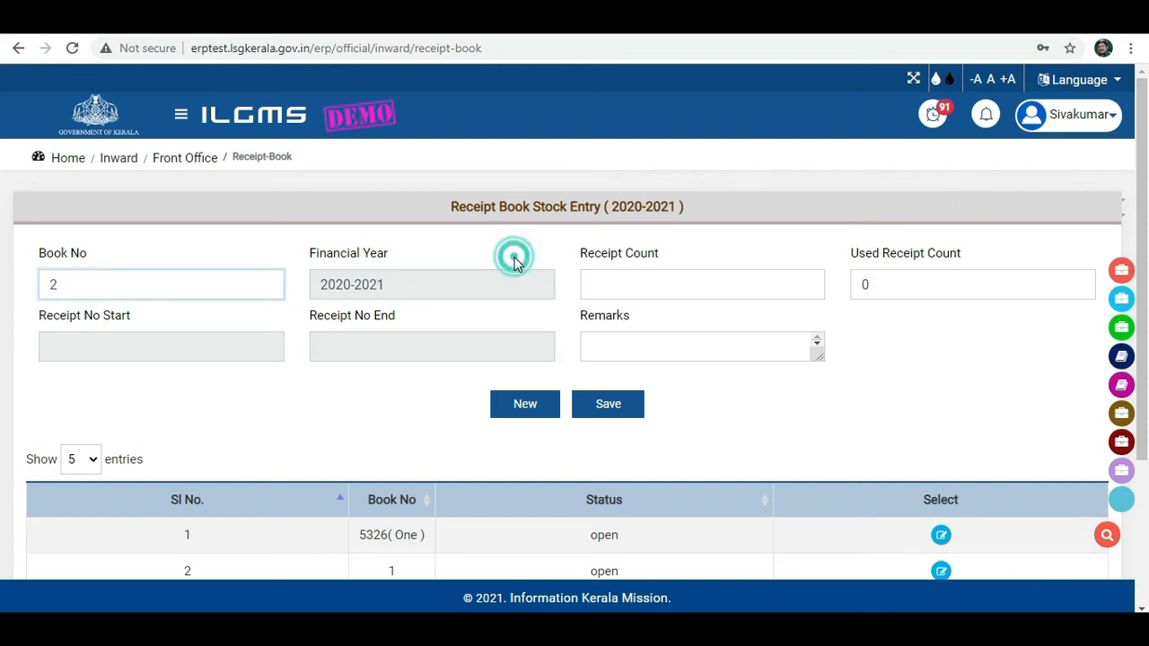
- Set the receipt count of the book to 100 and check its start and end receipt number fields
left_click(617, 282)
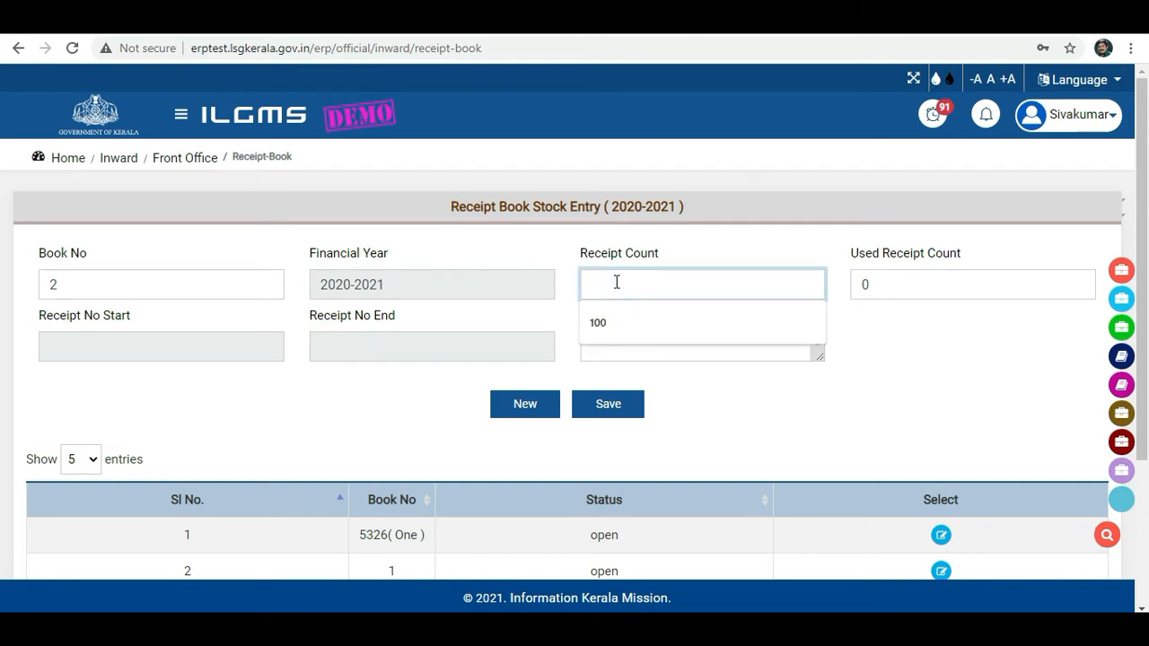
left_click(600, 325)
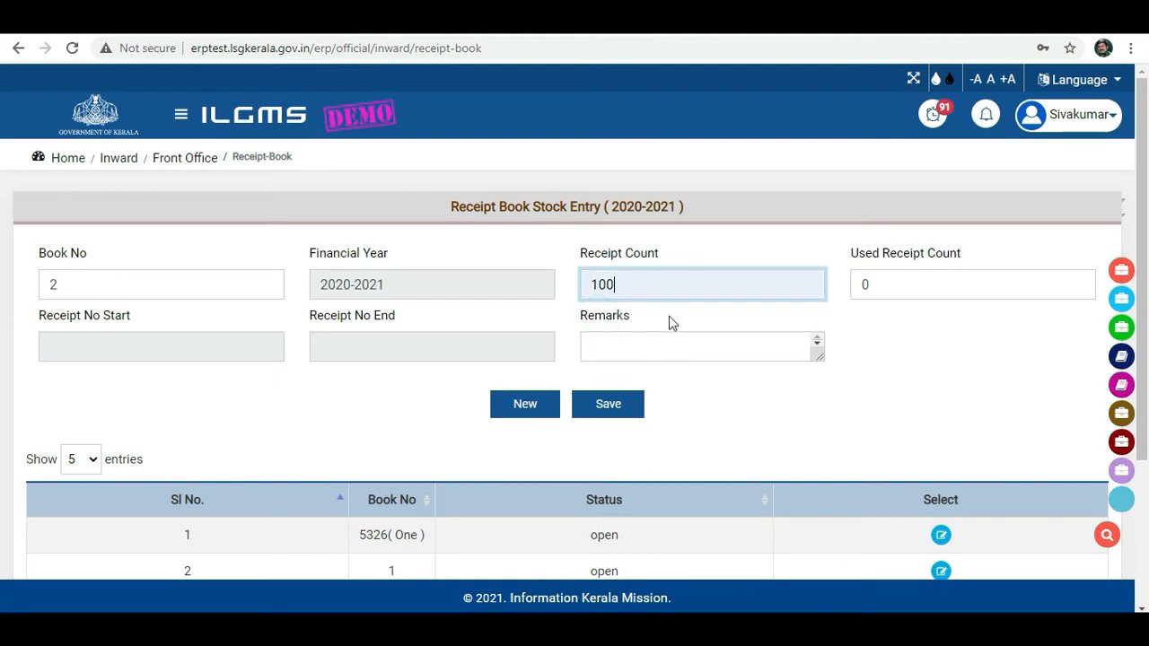
left_click(680, 252)
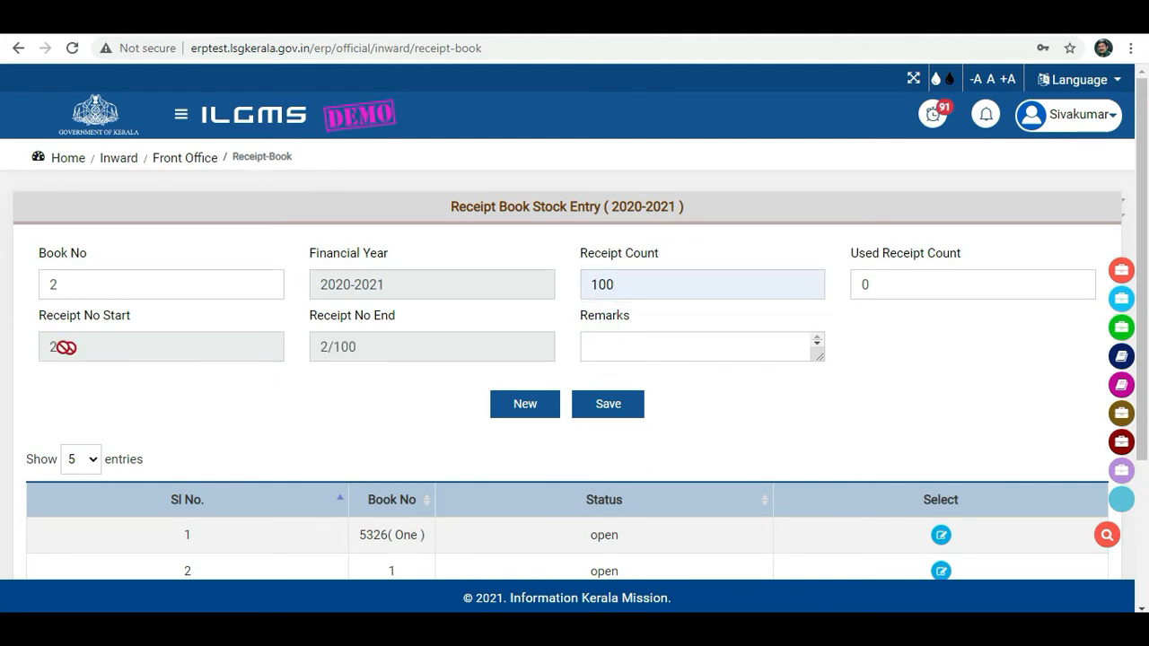
left_click_drag(141, 314, 42, 325)
left_click_drag(403, 322, 308, 328)
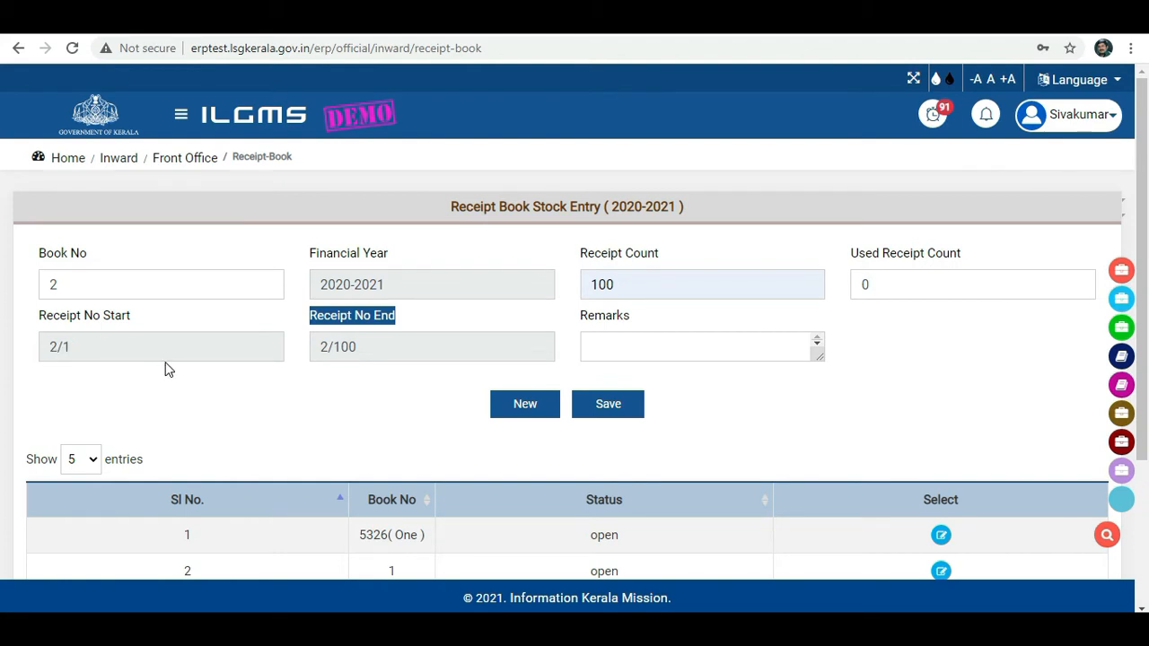
- Set the used receipt count of the book to 20
left_click(890, 280)
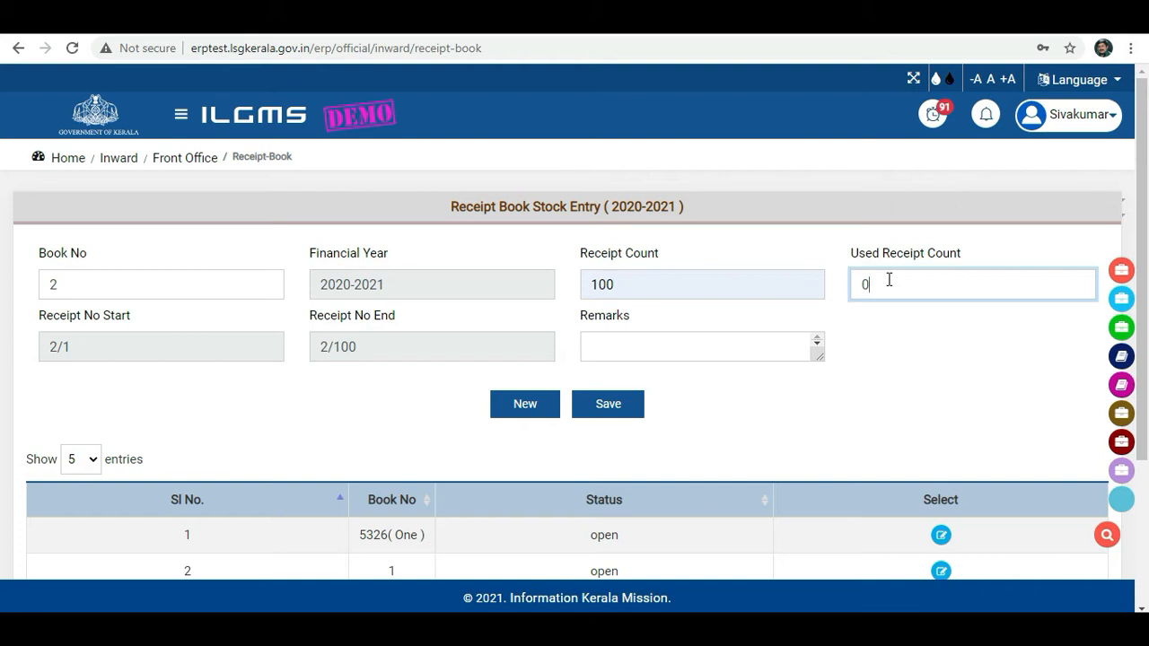
key("BackSpace")
type("20")
left_click(885, 344)
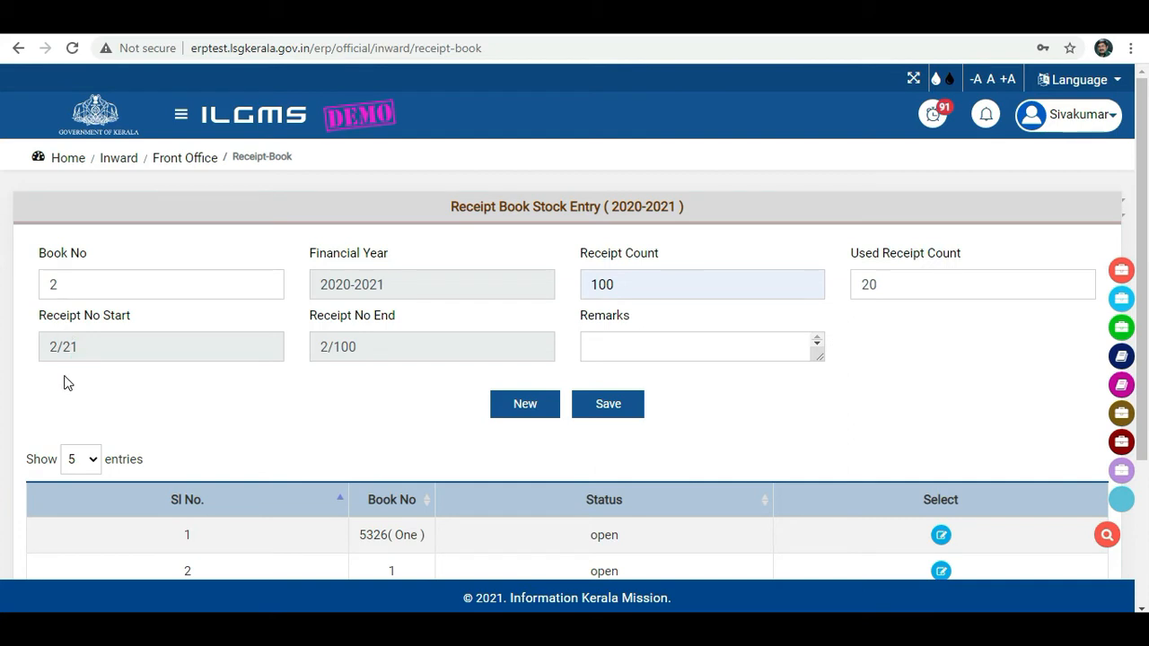
- Enter the remark "Book" and save the receipt book stock entry
left_click(650, 354)
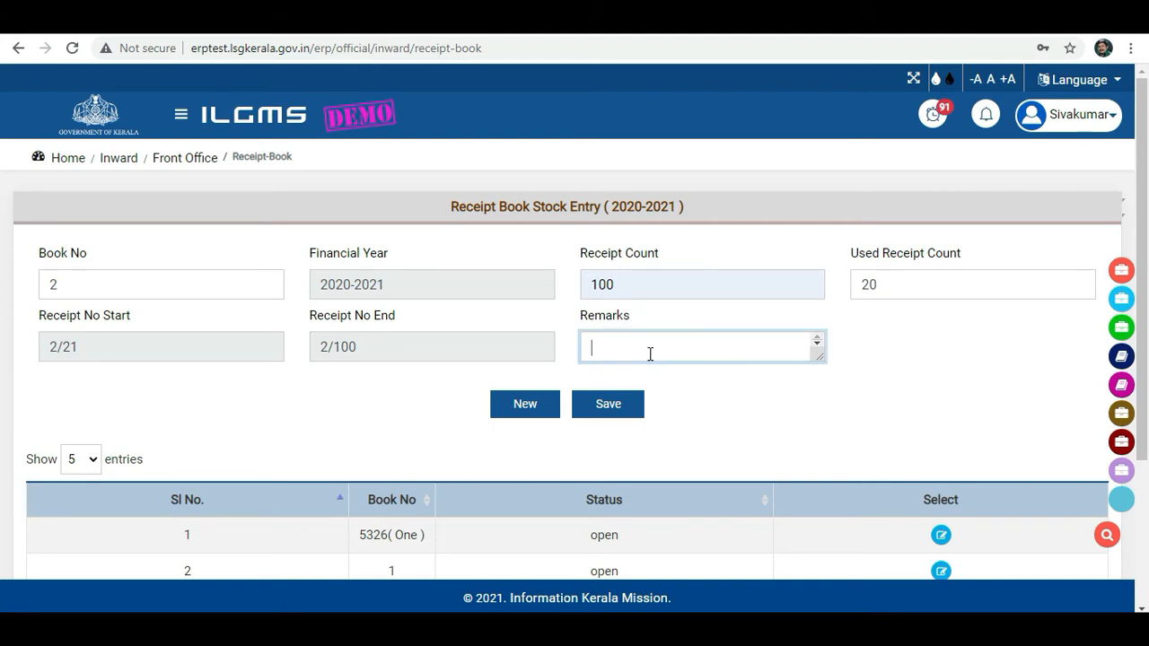
type("Book")
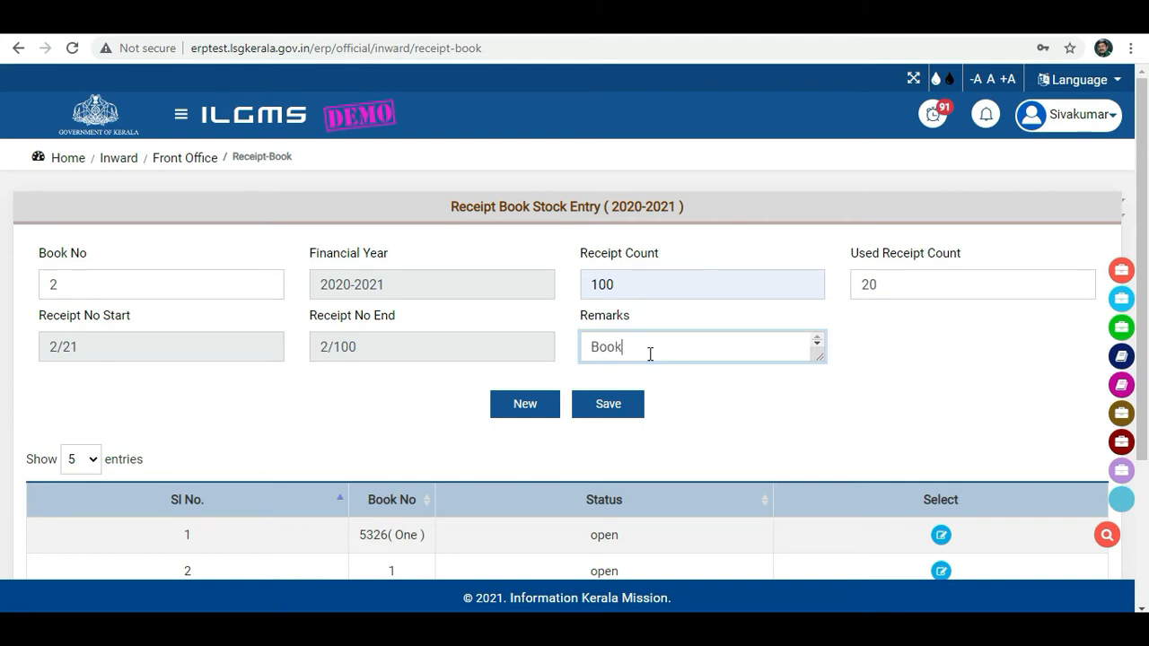
left_click(608, 404)
left_click(619, 398)
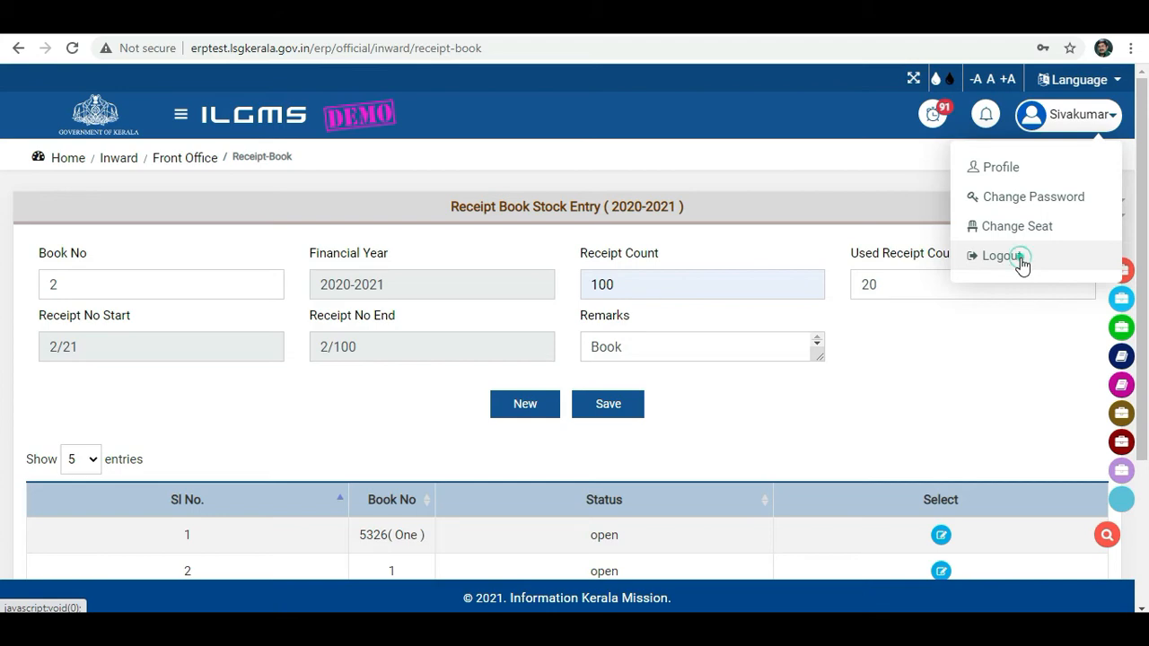
- Log out of the secretary account and, as the senior clerk, open the Interrupt Receipt Request form through the front office's receipt page
left_click(1021, 259)
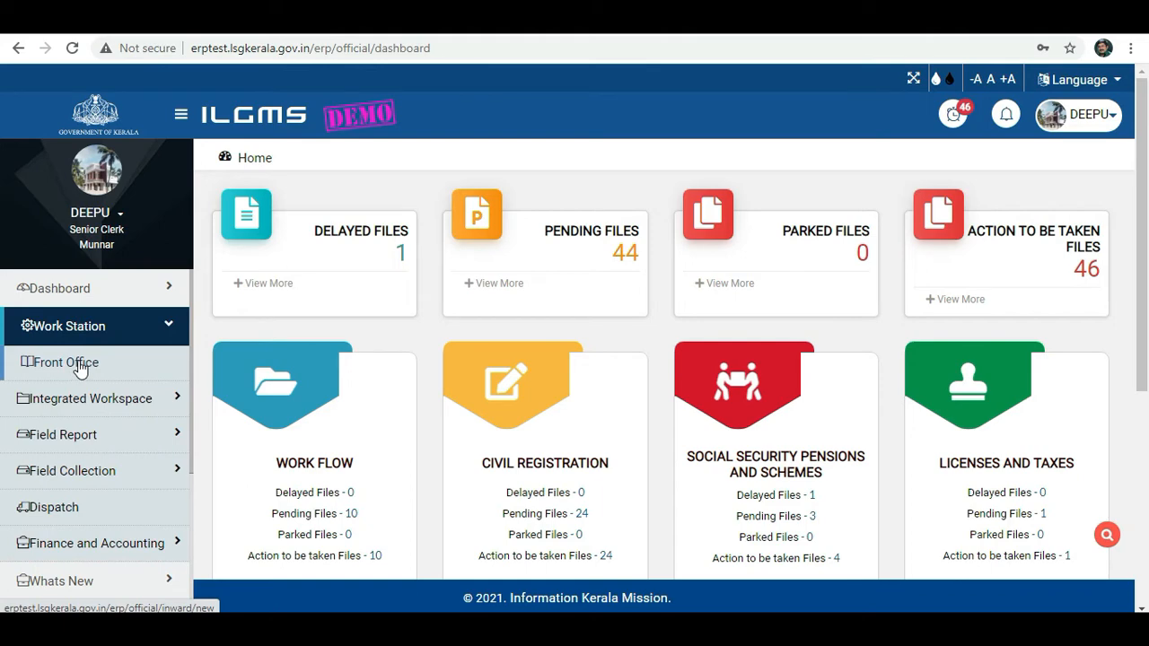
left_click(77, 370)
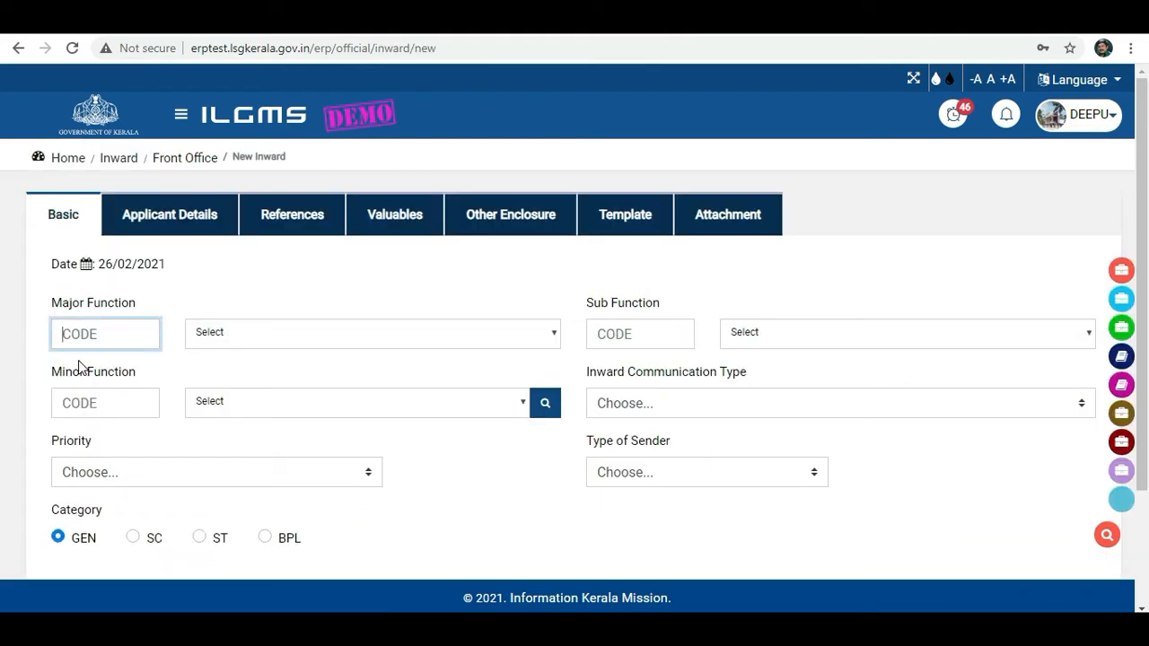
mouse_move(1121, 441)
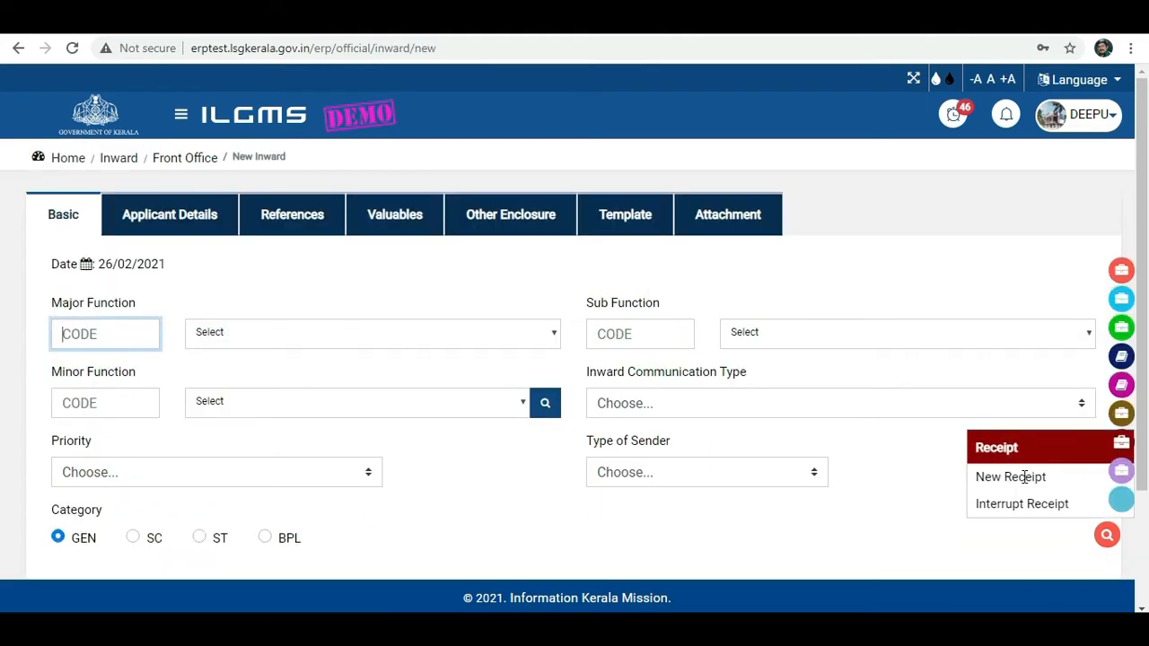
left_click(1024, 477)
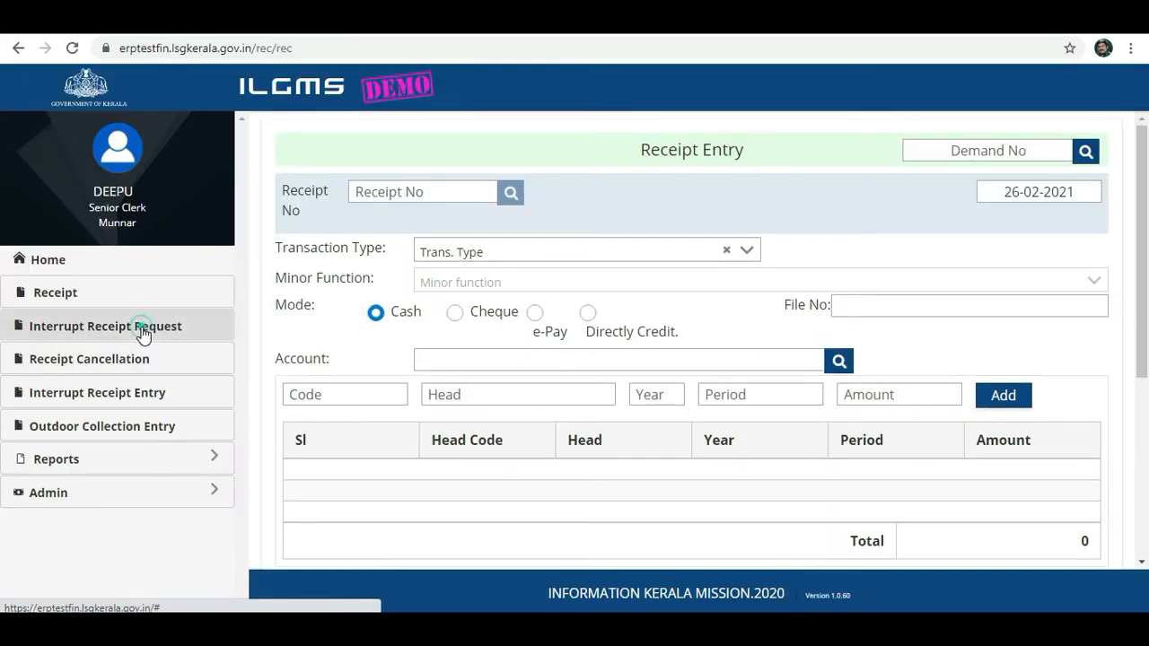
left_click(142, 329)
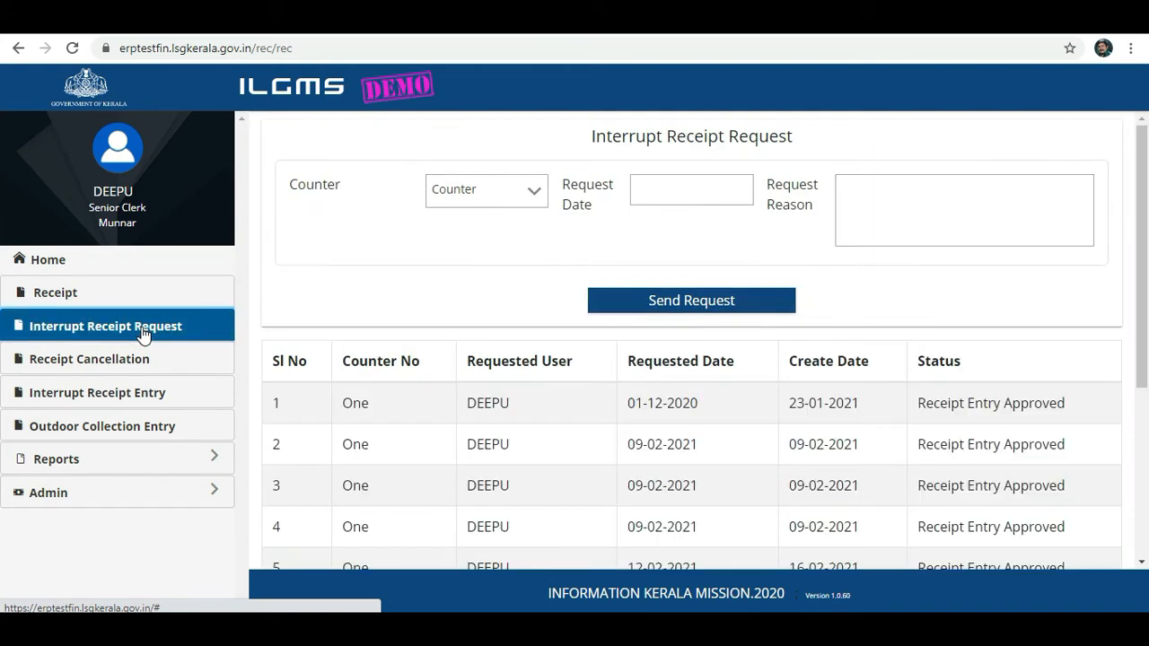
- Select the second listed counter for the interrupt receipt request and set the request date to 08-02-2021
left_click(456, 193)
left_click(459, 255)
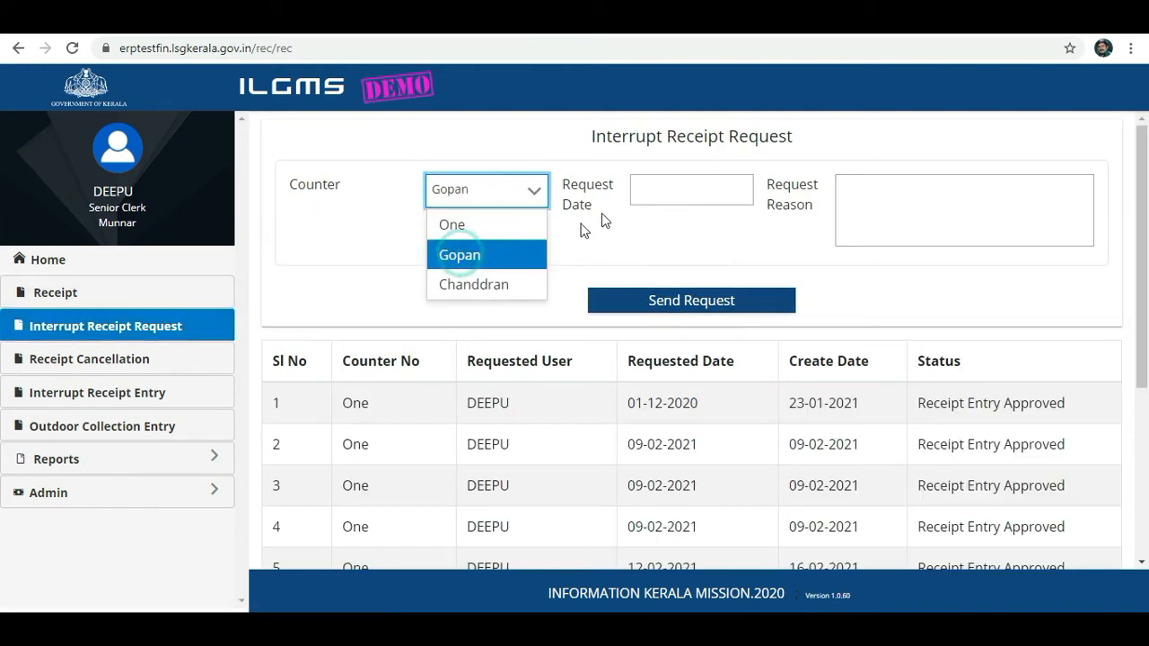
left_click(642, 189)
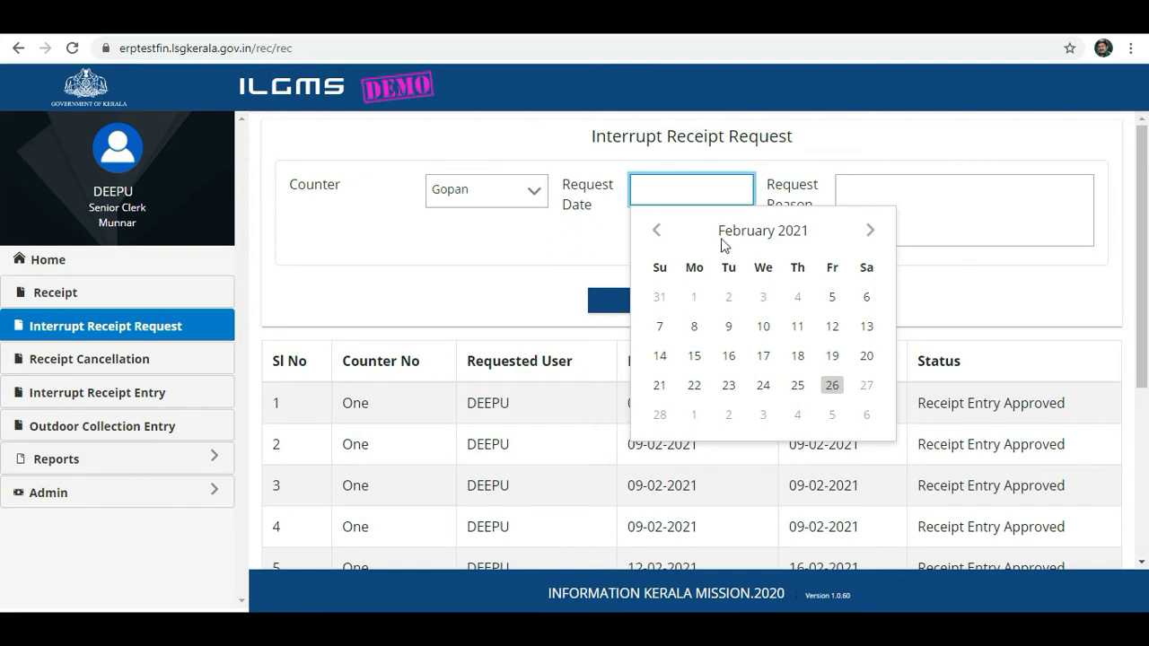
left_click(694, 326)
- Enter "UPS Down" as the request reason and send the interrupt receipt request
left_click(897, 197)
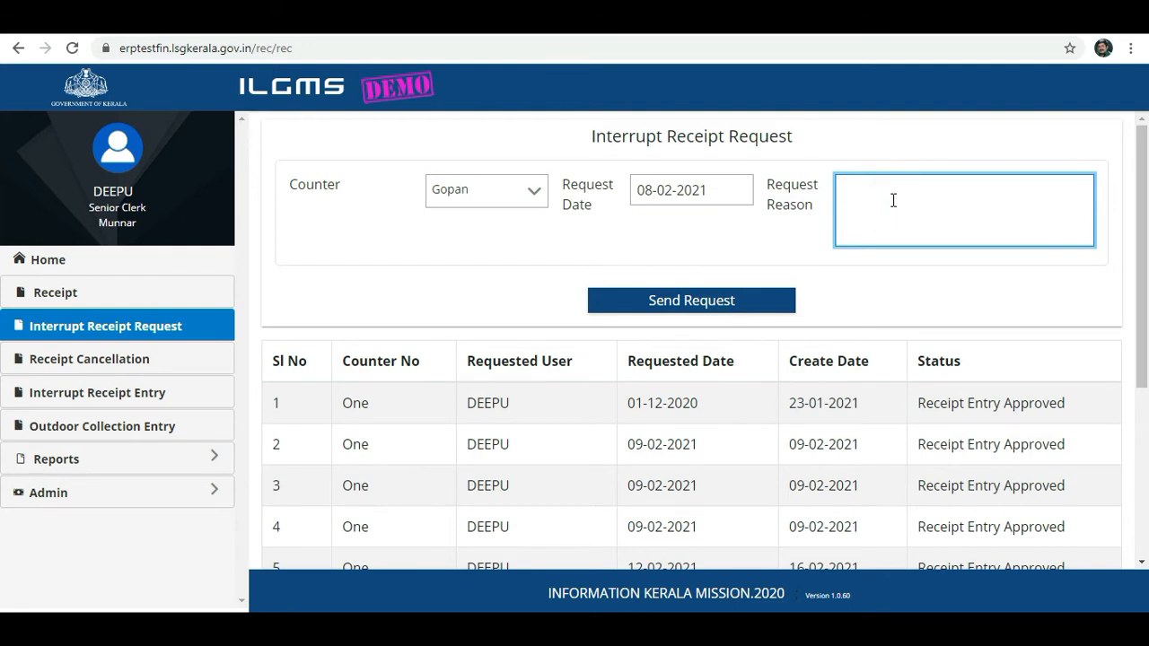
type("UPS Down")
left_click(703, 303)
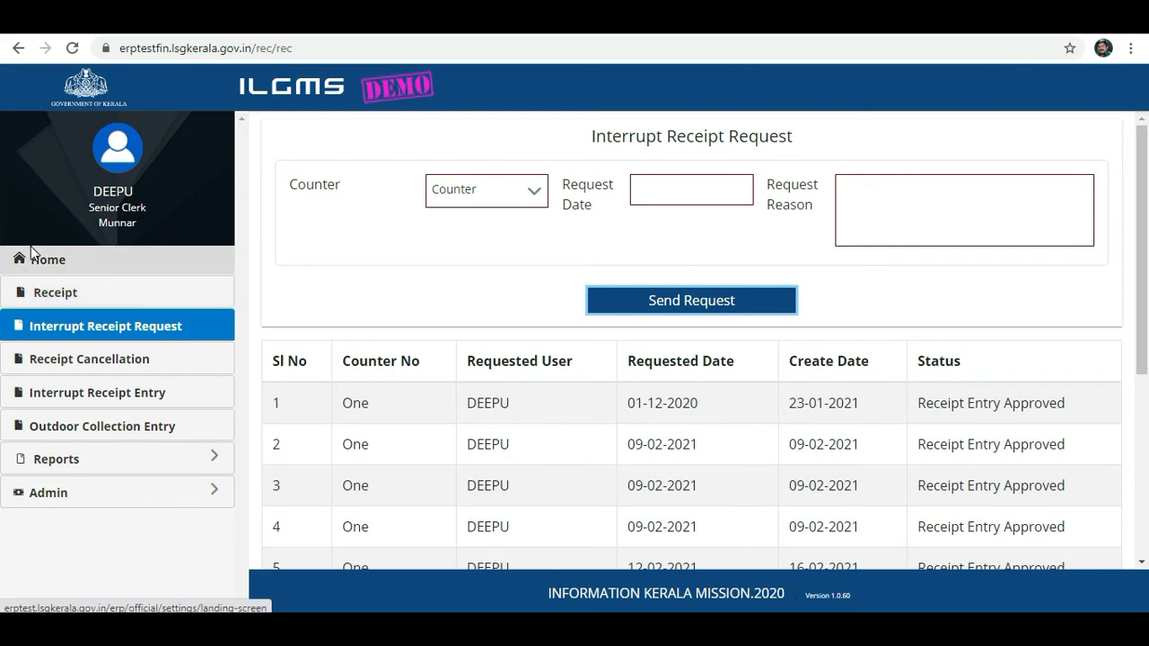
- Return to the home page and, as the secretary, open Interrupt Request Approval under Finance and Accounting
left_click(46, 266)
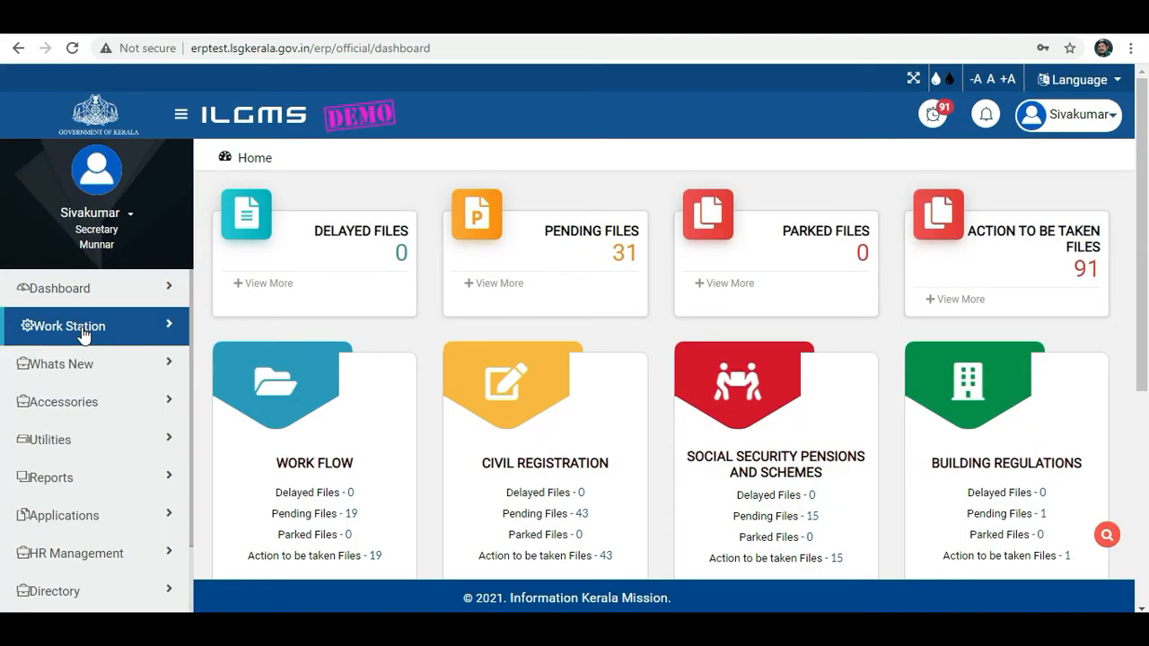
left_click(84, 336)
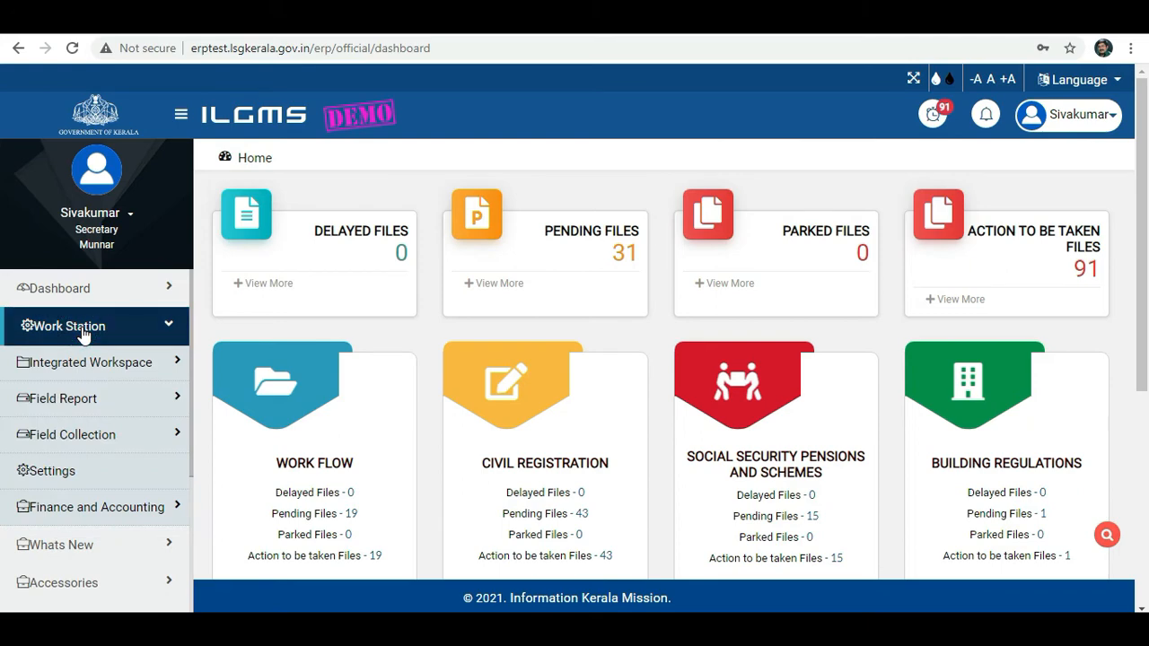
left_click(83, 512)
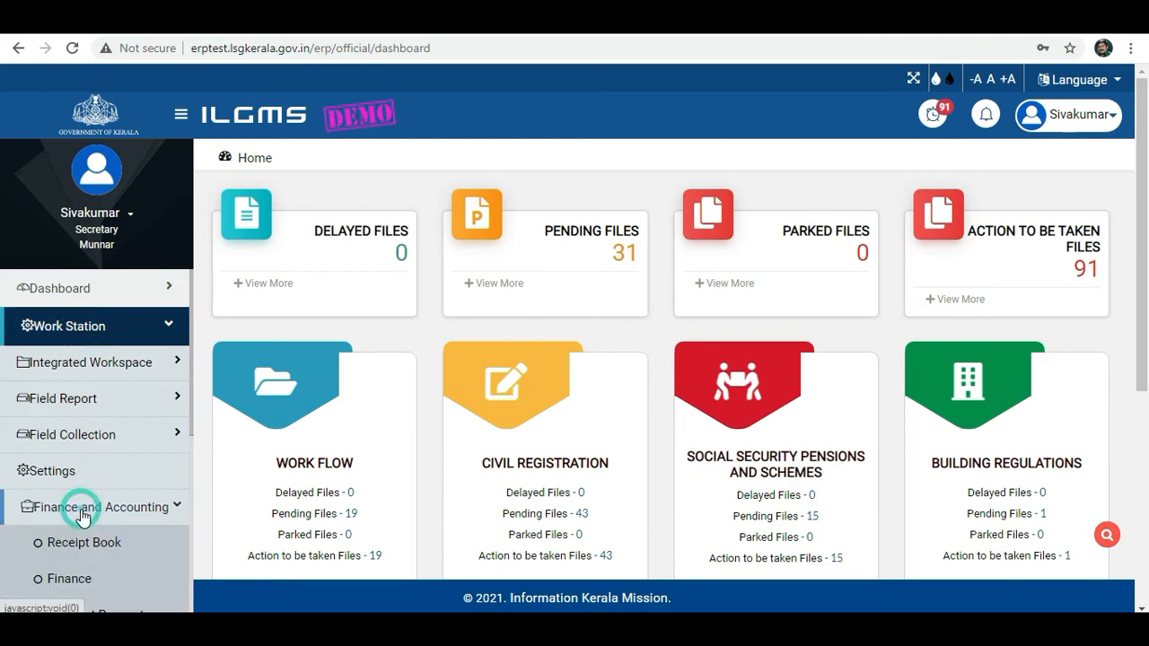
scroll(85, 511, "down", 2)
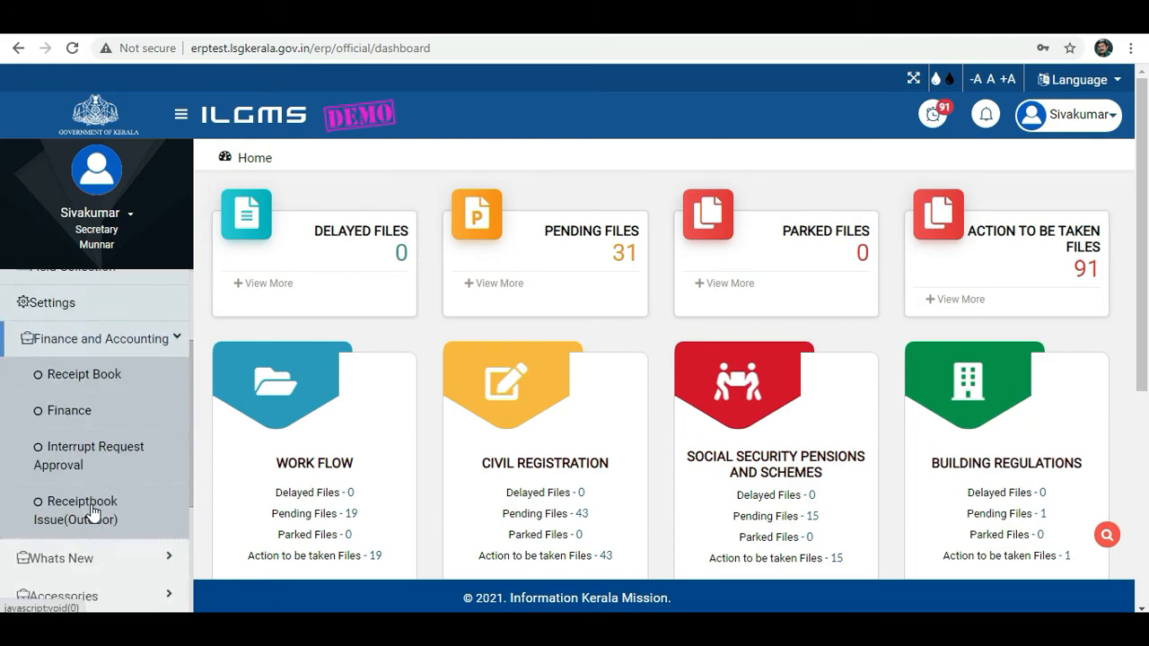
left_click(73, 462)
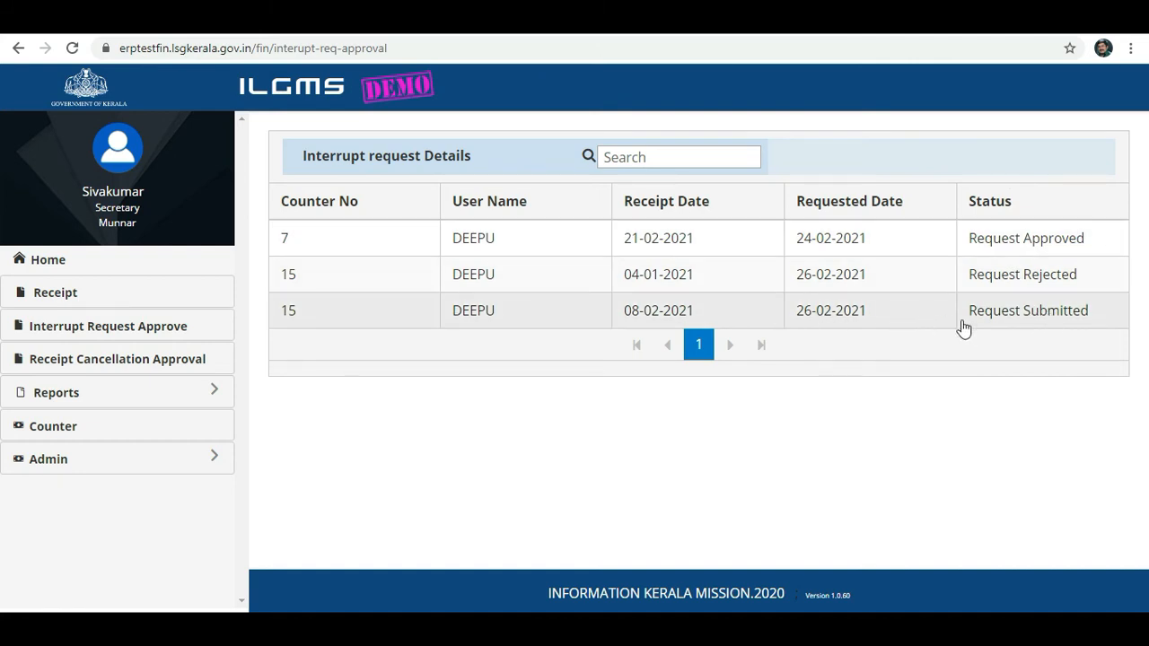
- Approve the submitted interrupt request for receipt date 08-02-2021, assigning receipt book 2
left_click(1003, 318)
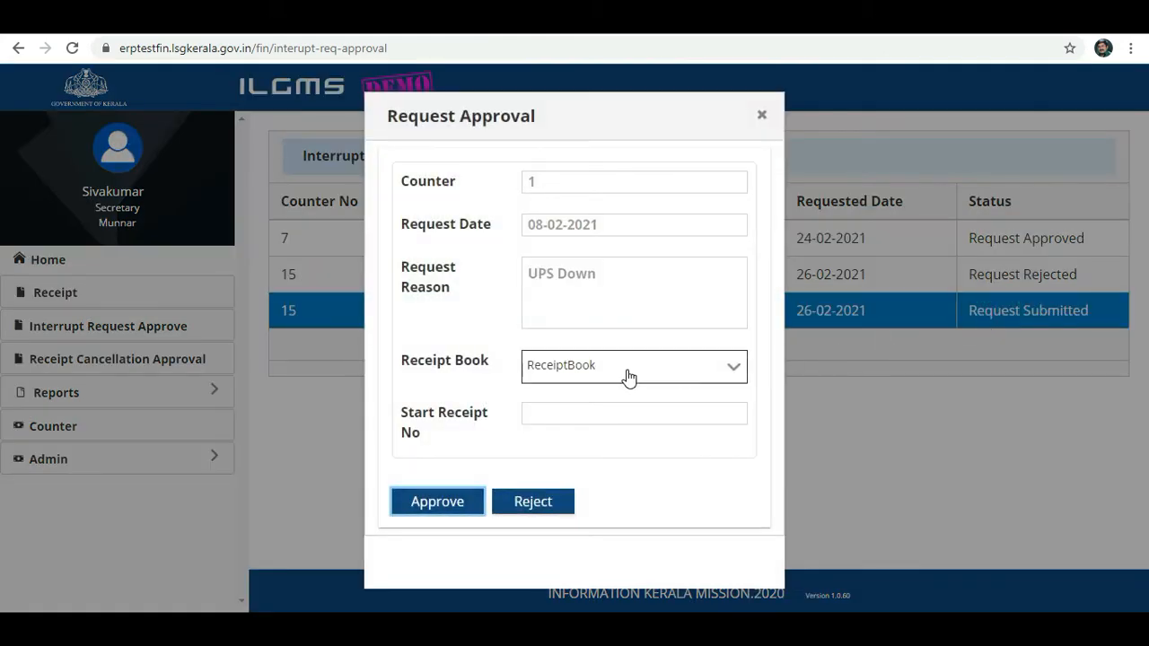
left_click(629, 375)
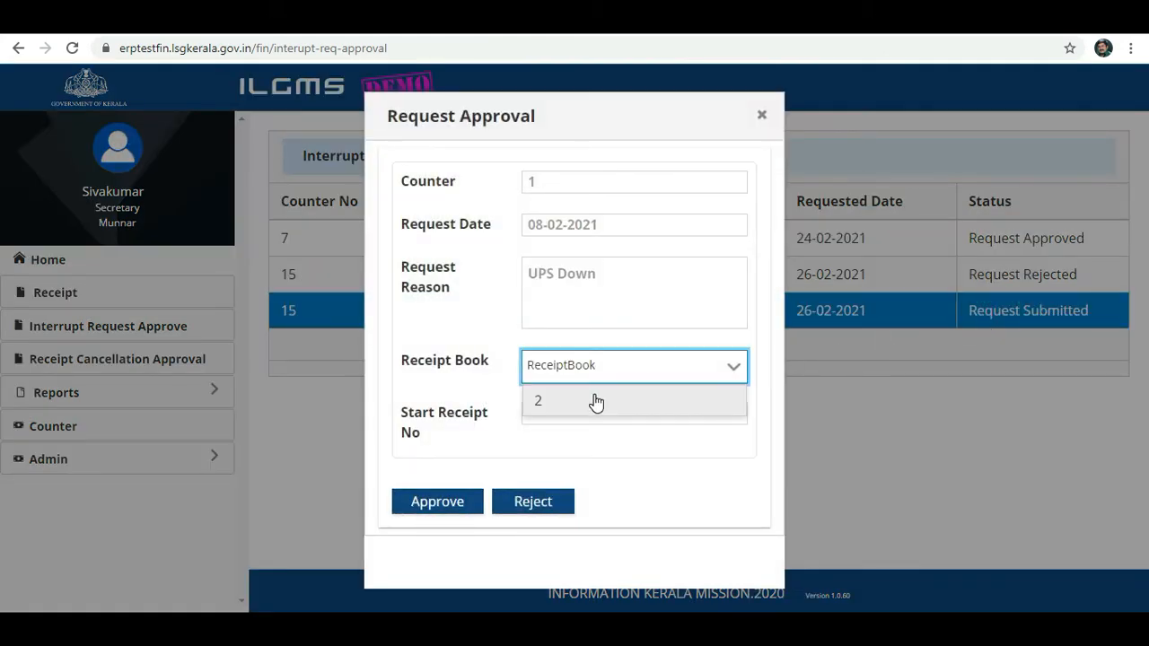
left_click(595, 401)
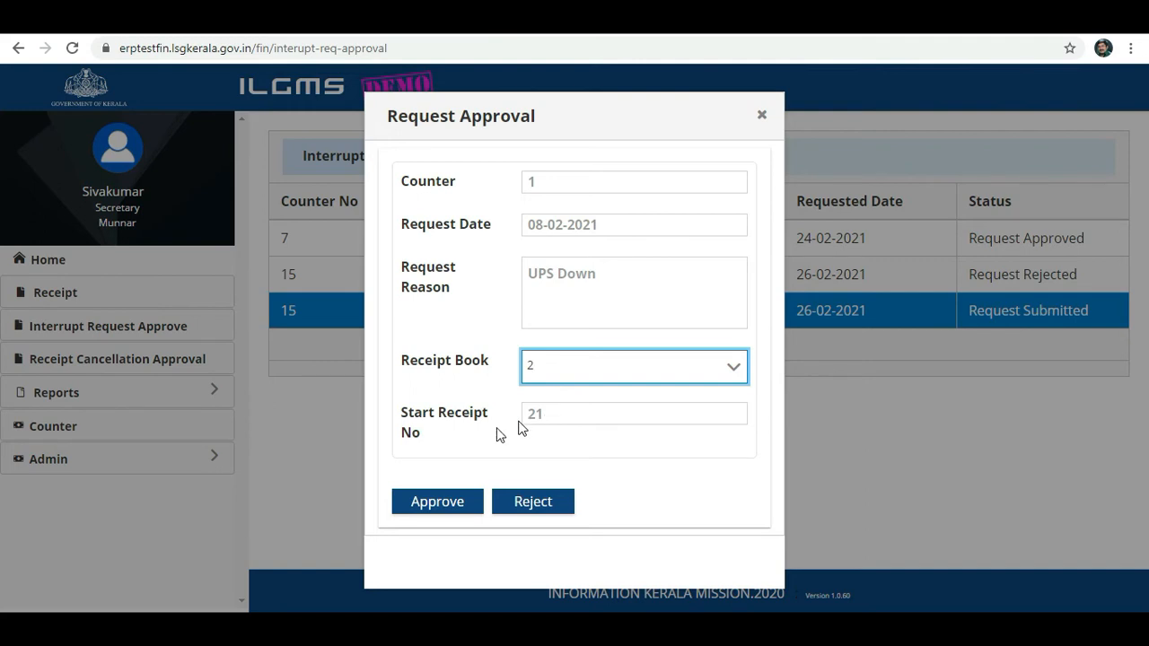
left_click(440, 503)
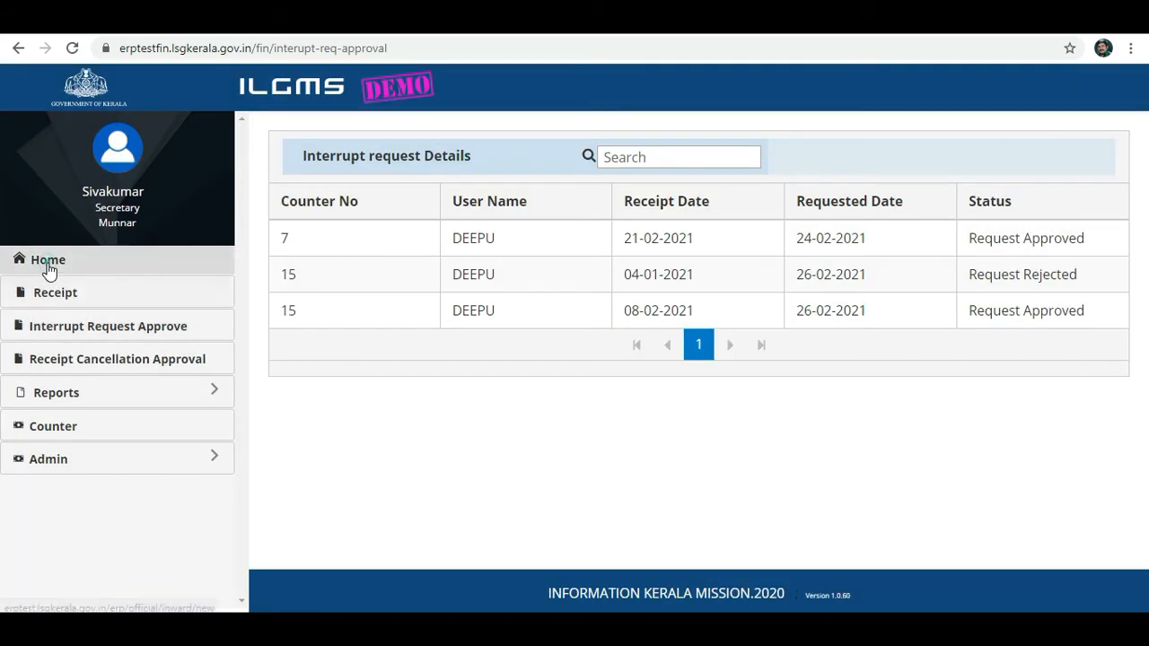
- Return to the home page and, as the senior clerk, open the new receipt page from the front office
left_click(48, 267)
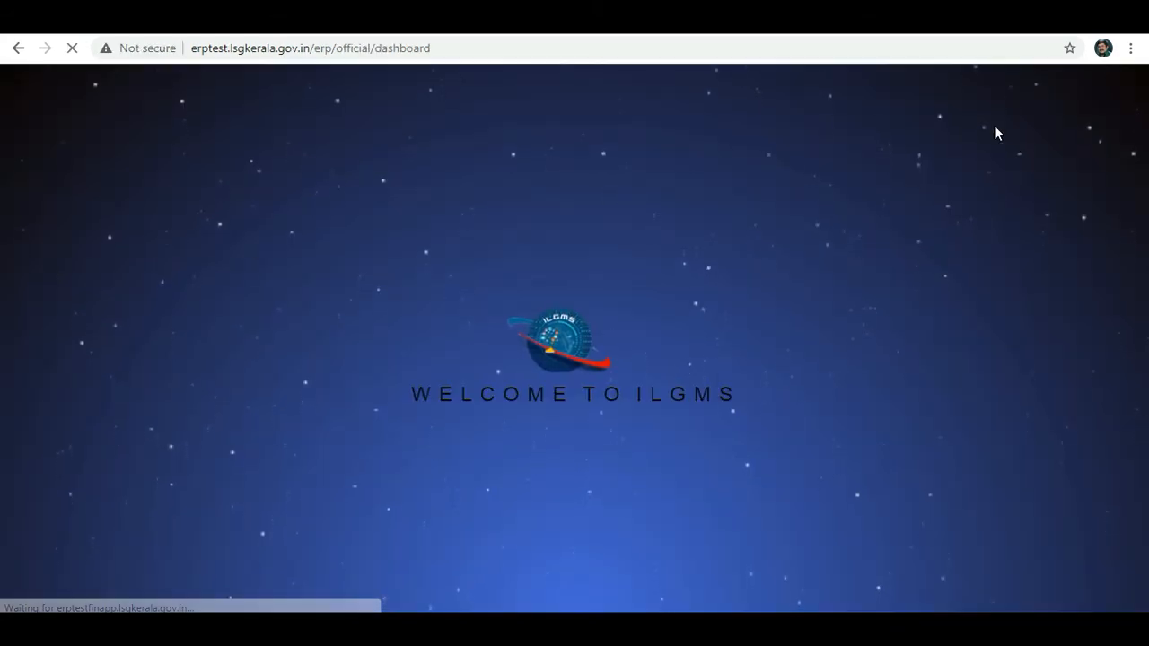
left_click(63, 330)
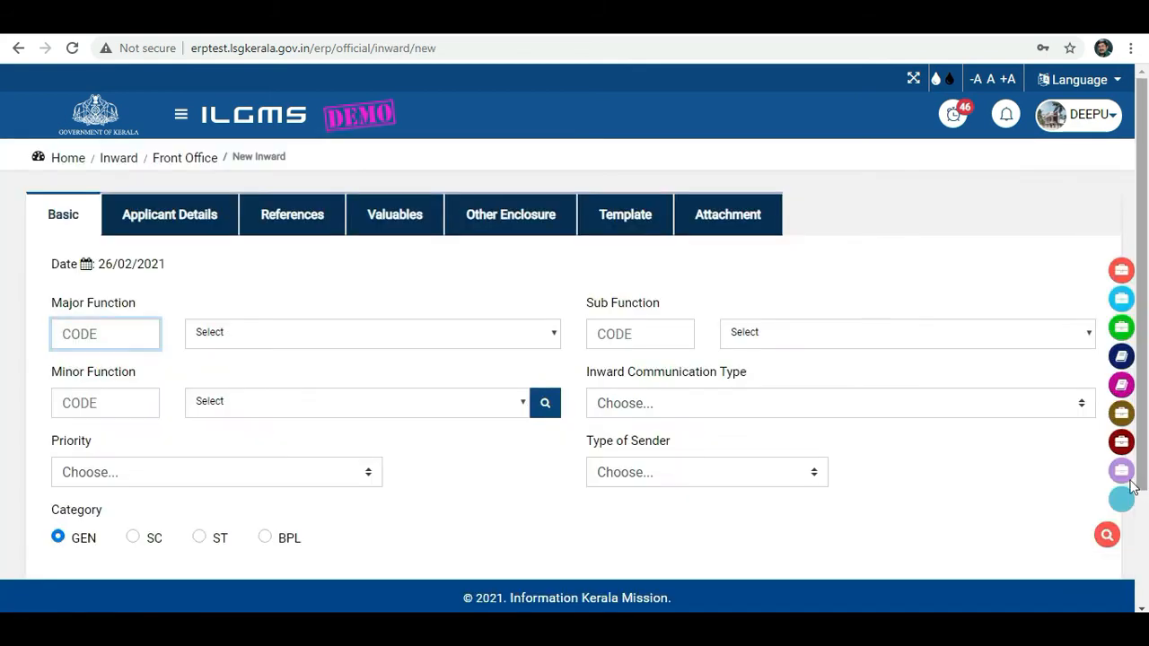
mouse_move(1121, 438)
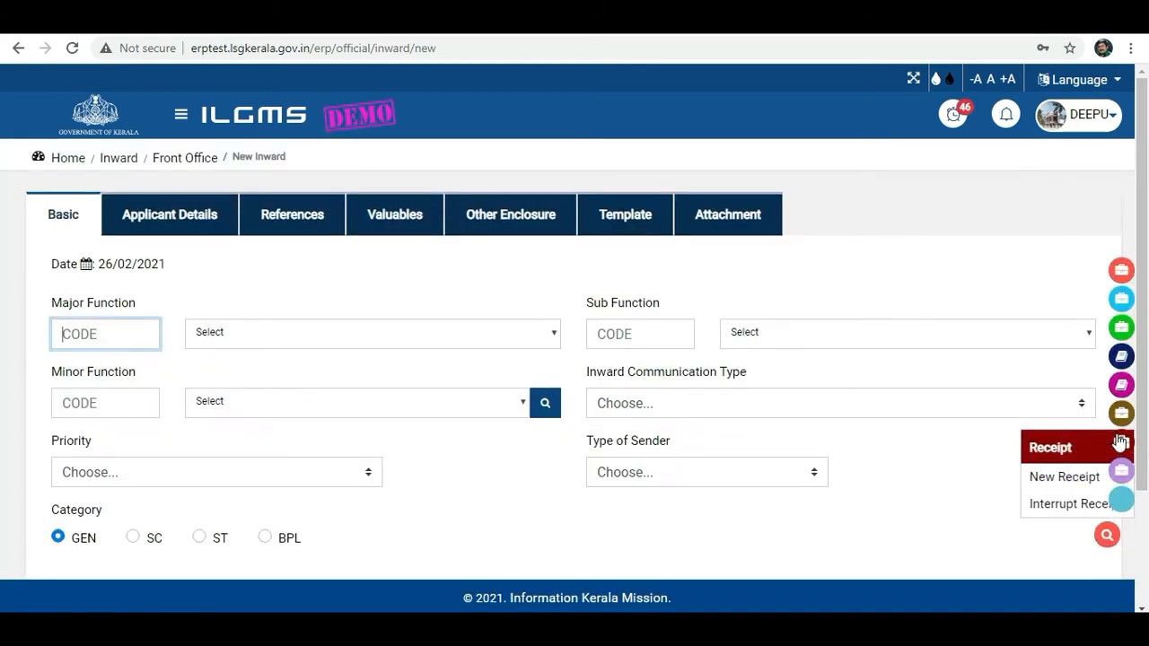
left_click(1018, 478)
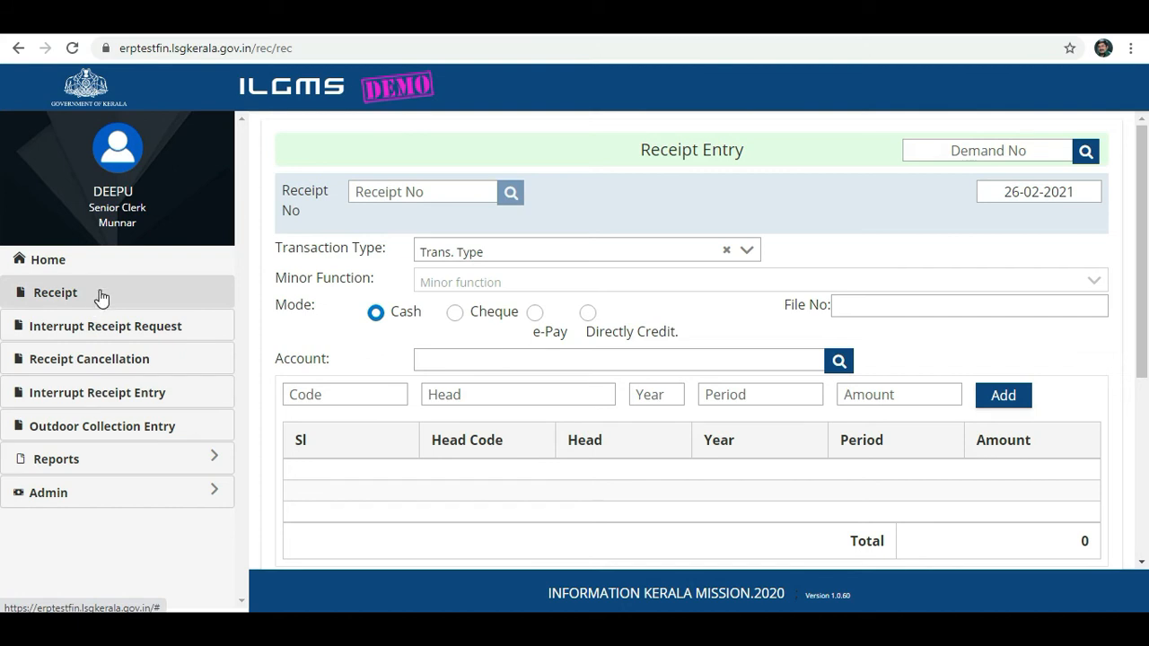
- Open Interrupt Receipt Entry for the approved book 2 and bring up the receipt entry form for receipt 2/21
left_click(85, 400)
left_click(1122, 473)
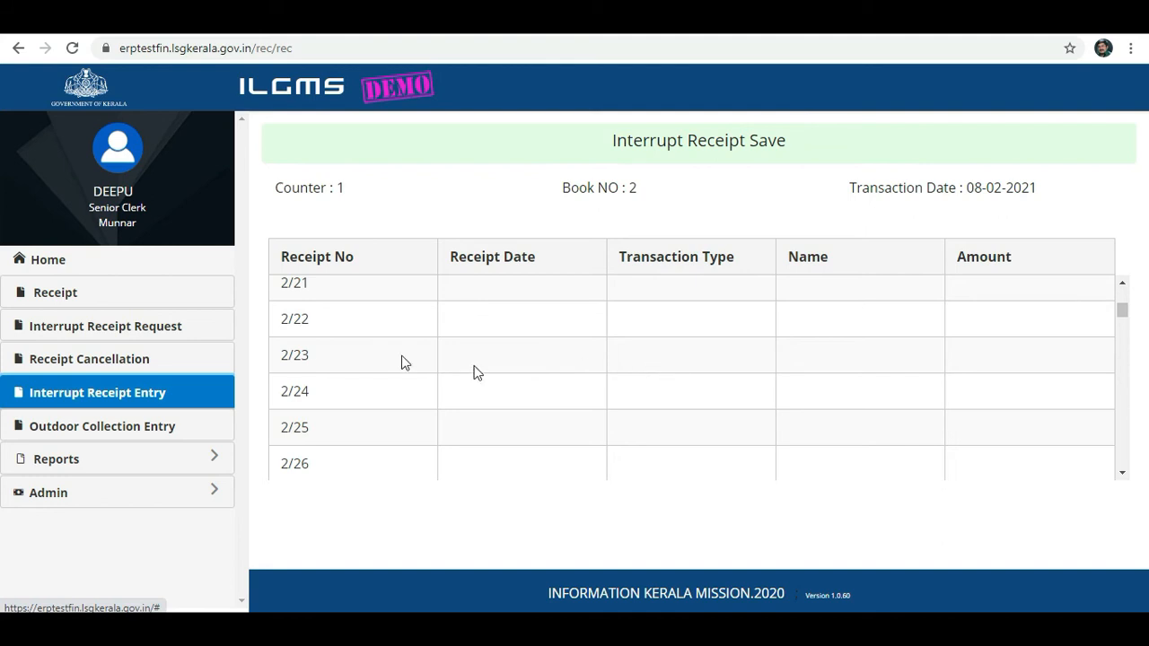
left_click(319, 289)
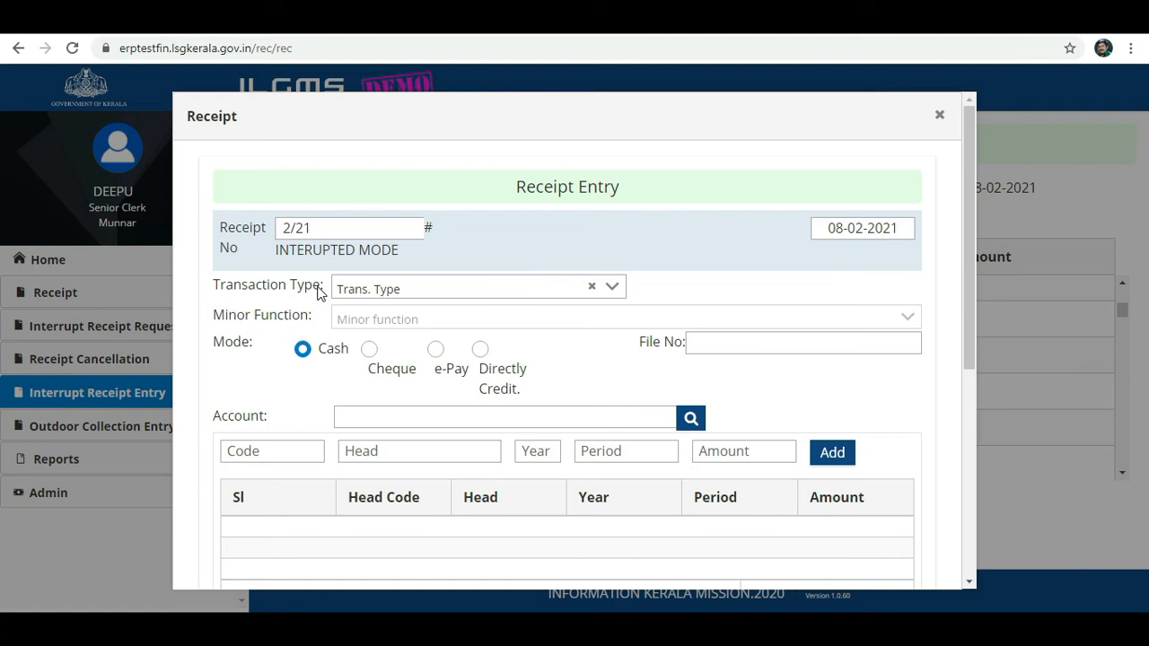
left_click(324, 231)
left_click_drag(318, 226, 264, 241)
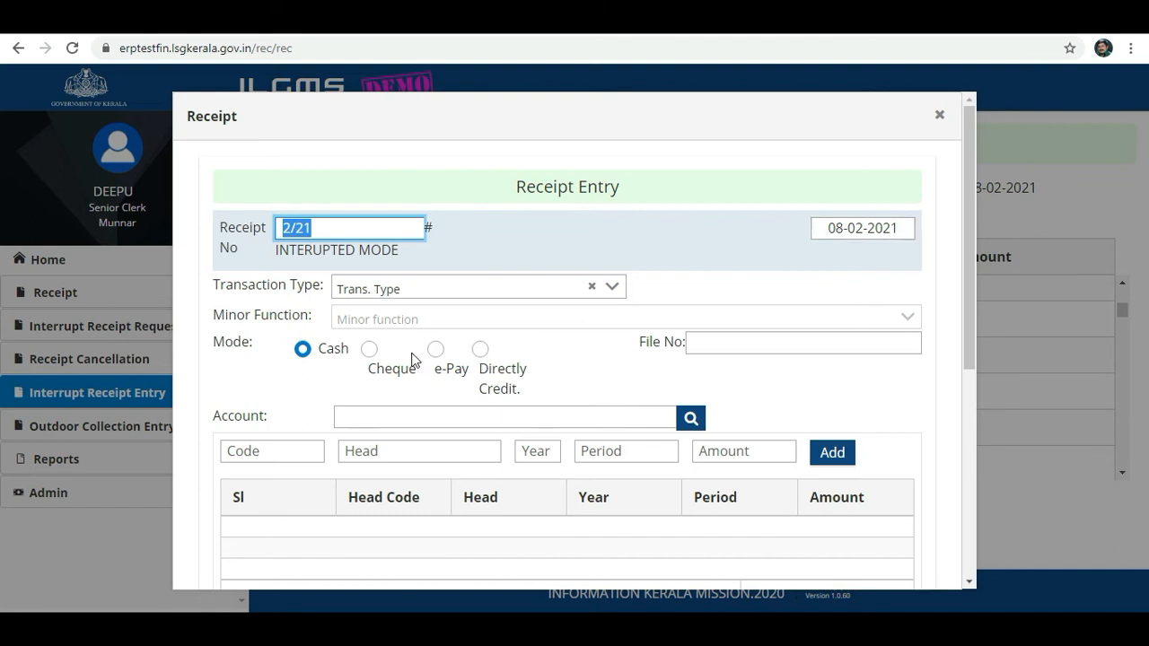
- Set the transaction type of receipt 2/21 to Profession Tax (Employees) and the payment mode to Cash
left_click(376, 296)
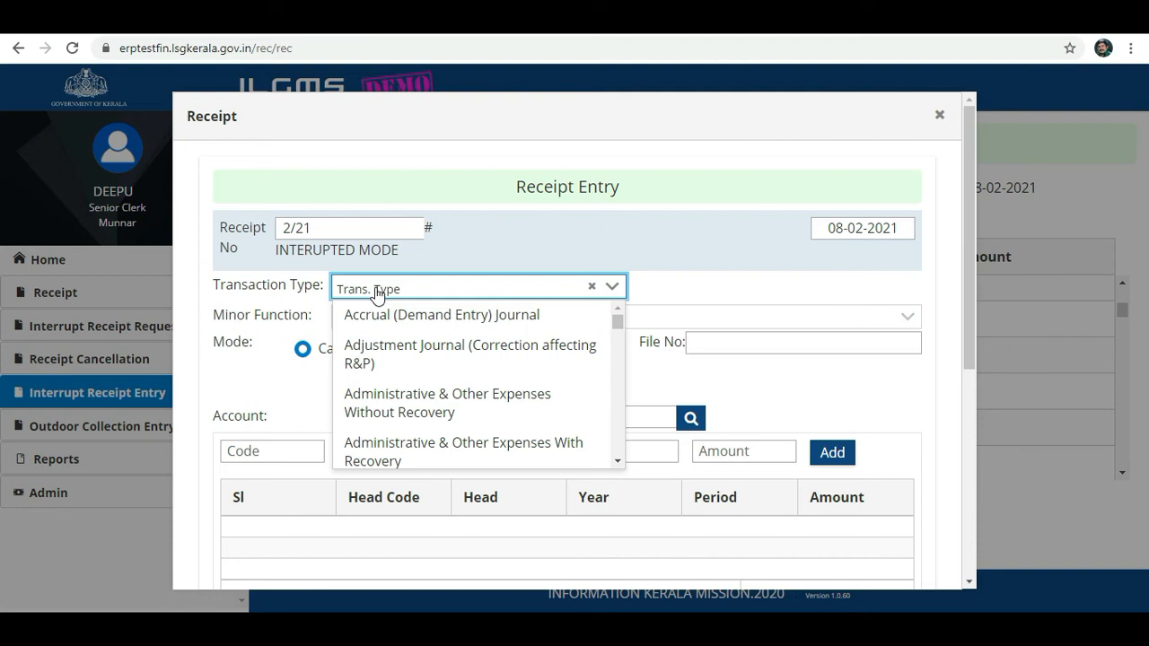
scroll(385, 462, "down", 10)
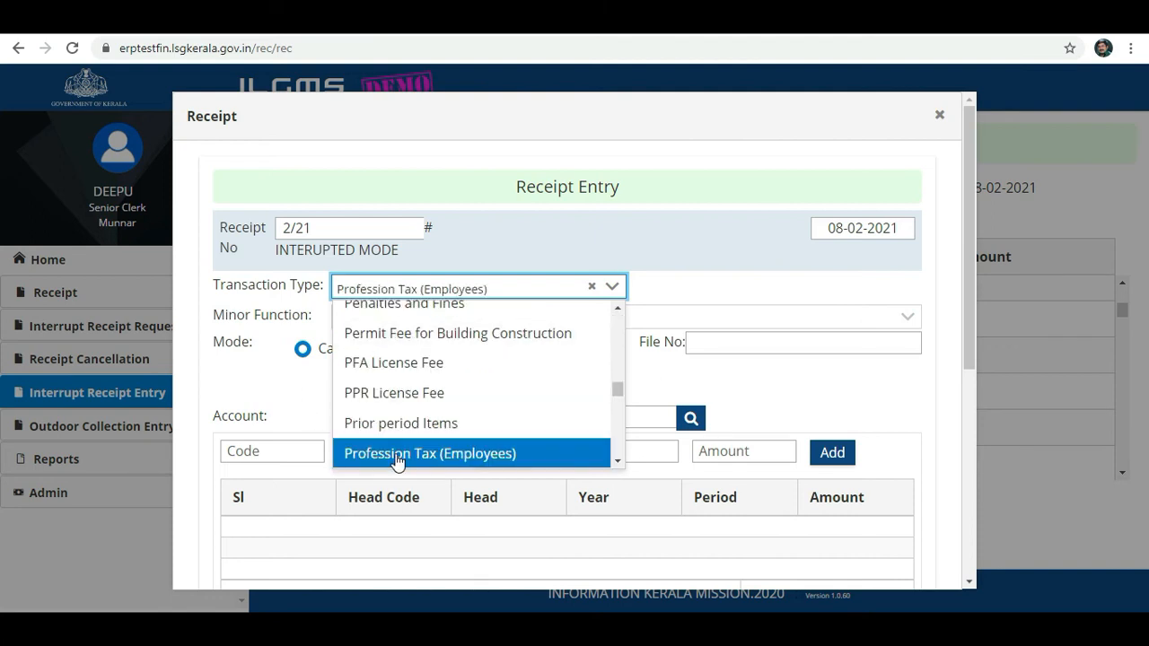
left_click(391, 453)
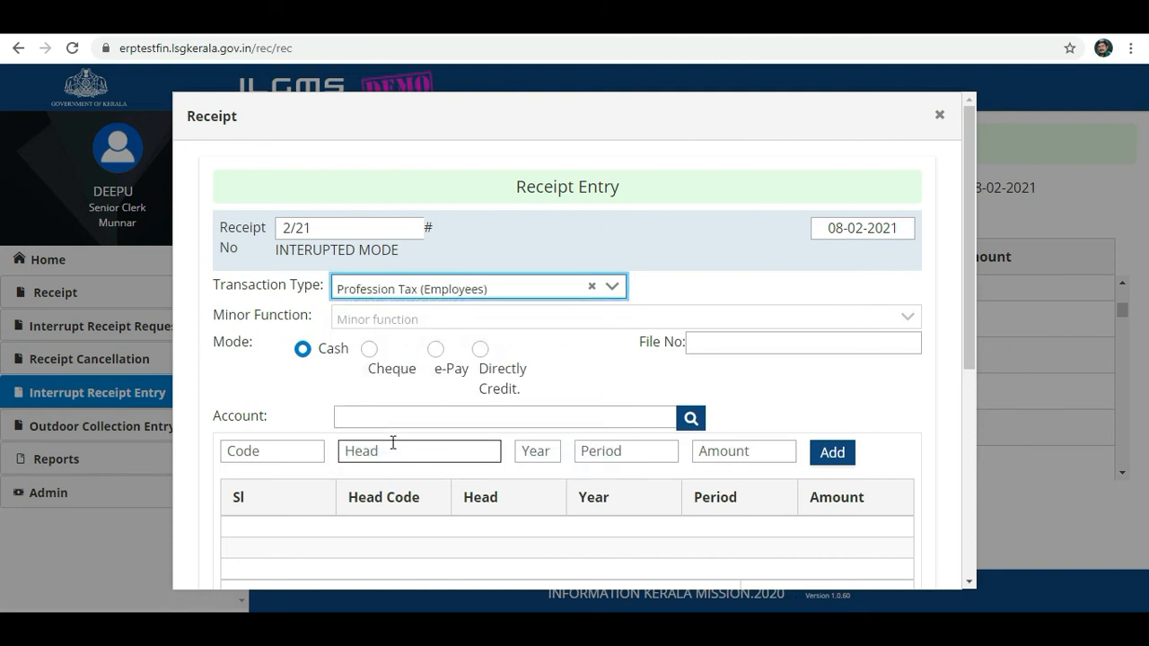
left_click(303, 350)
- Add the account head 110200102 Profession Tax - Employees to the receipt with an amount of 2000
left_click(267, 451)
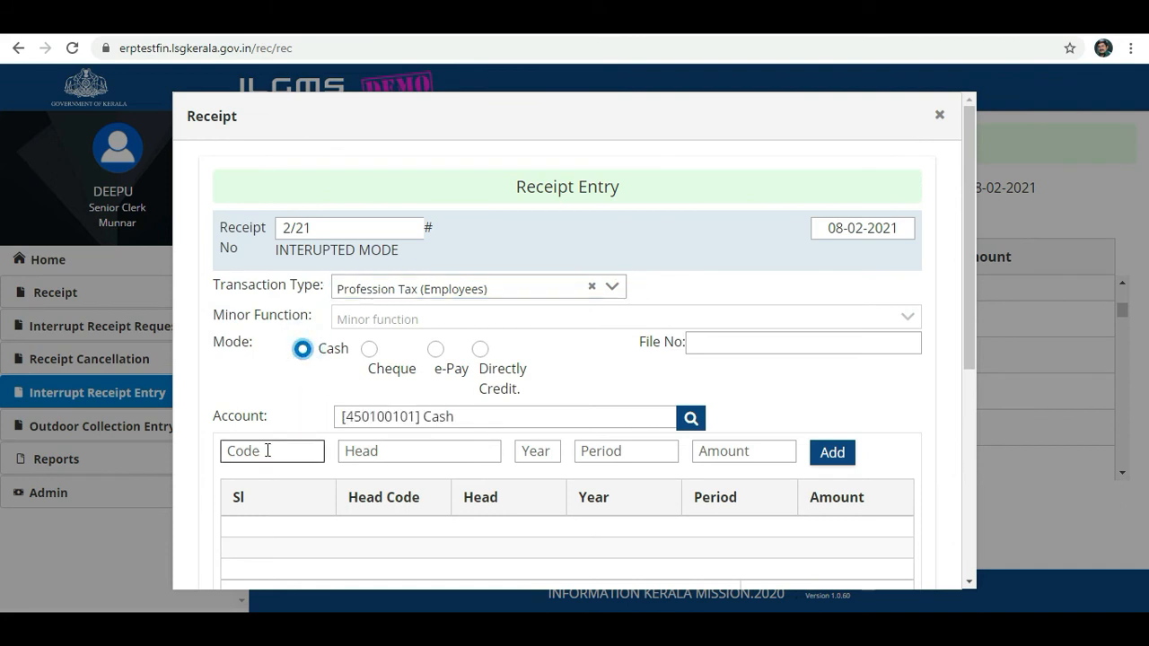
left_click(267, 450)
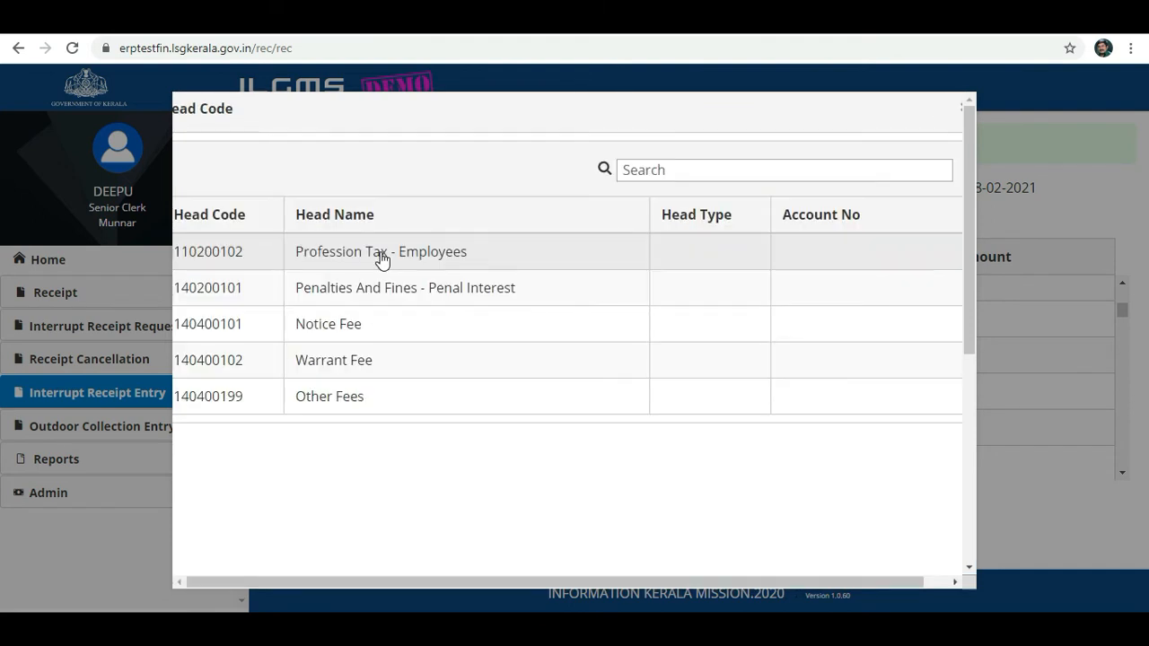
left_click(381, 259)
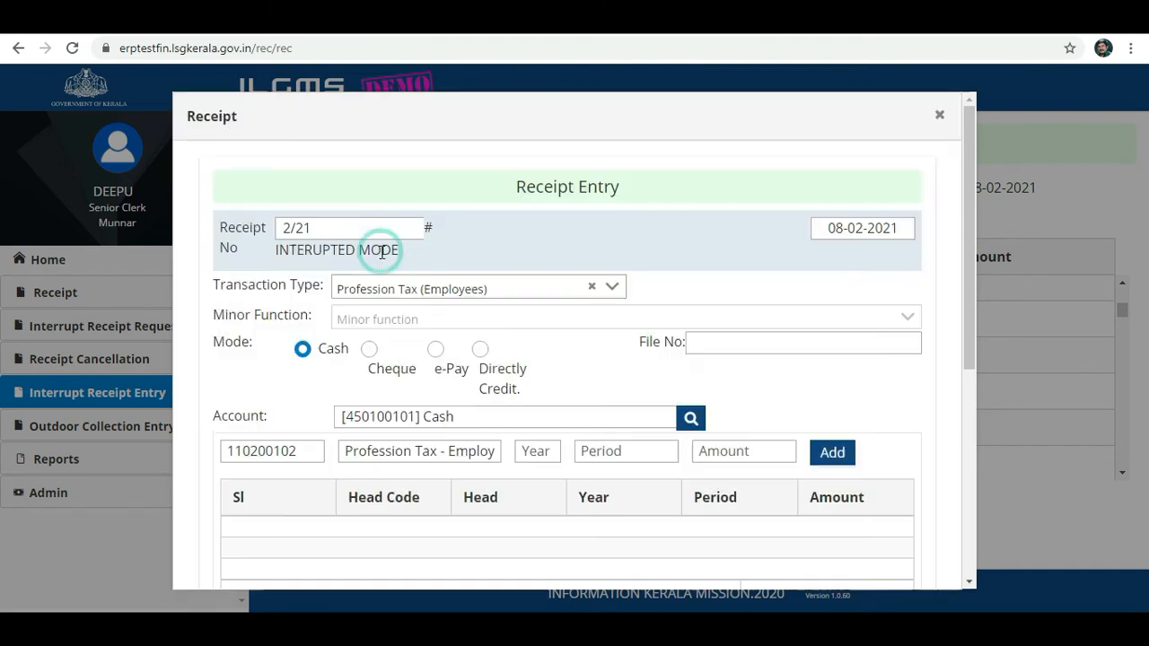
left_click(720, 449)
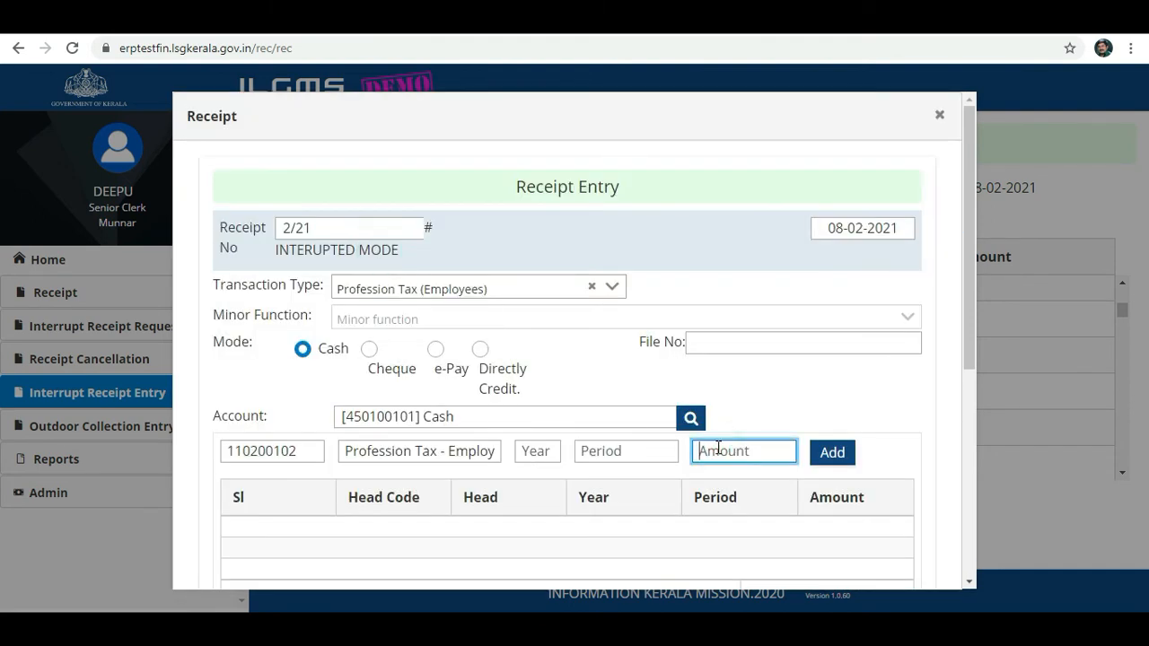
type("2000")
key("Return")
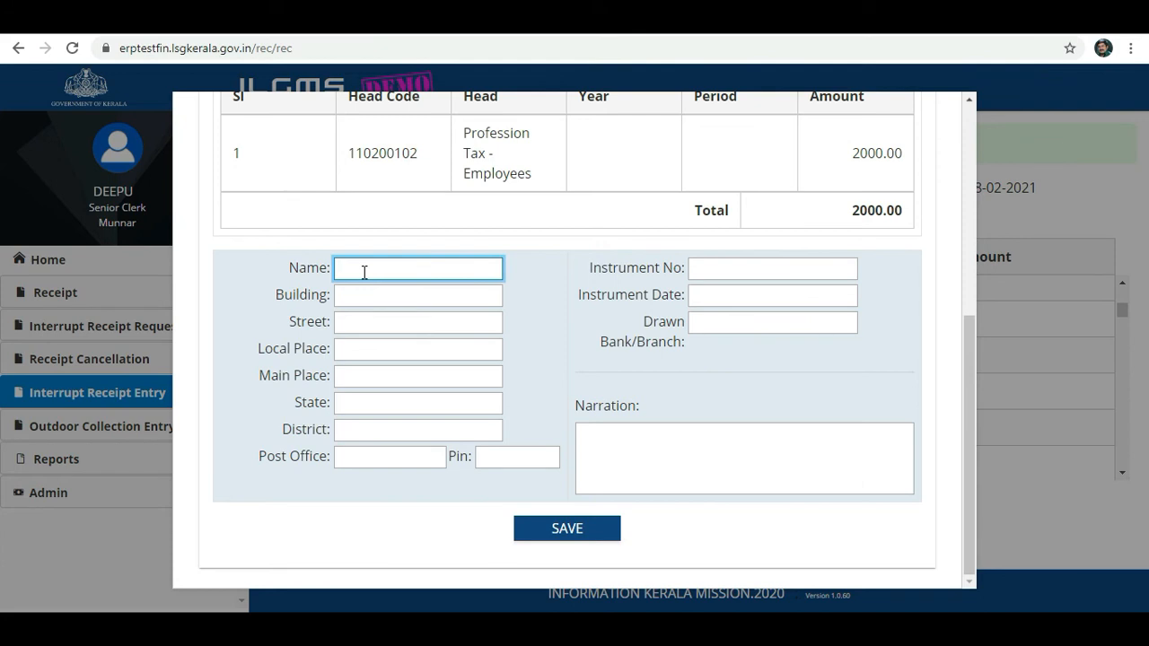
- Enter the payer's name and the narration "Professional Tax", and save receipt 2/21
type("Shijo")
left_click(609, 467)
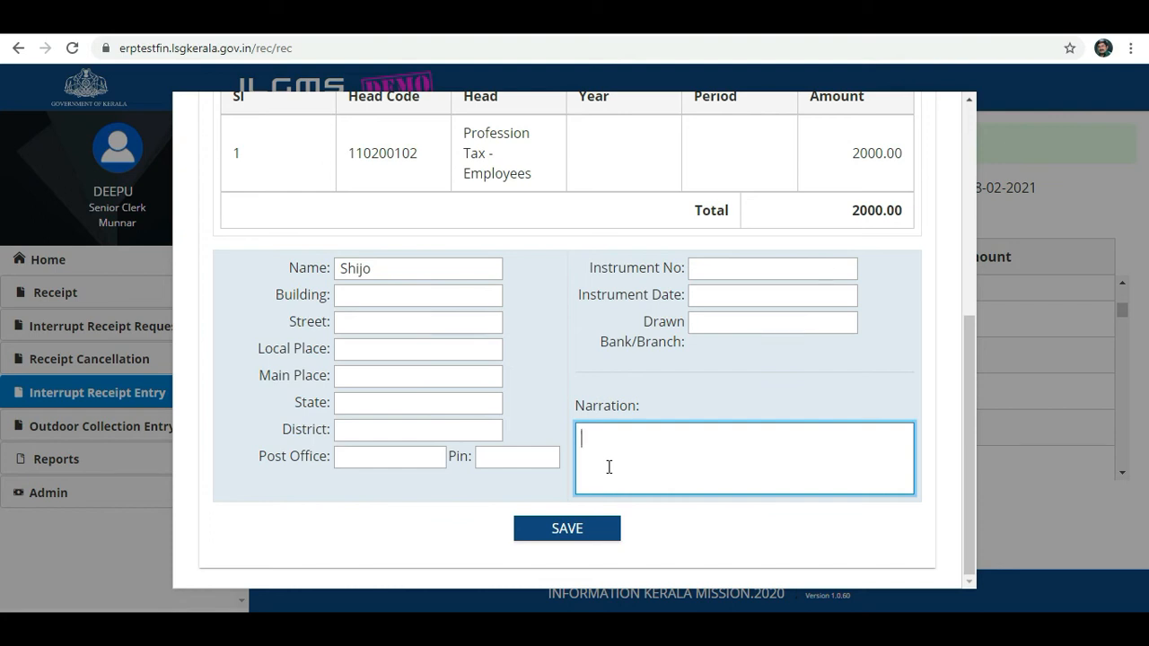
type("Professional Tax")
left_click(567, 528)
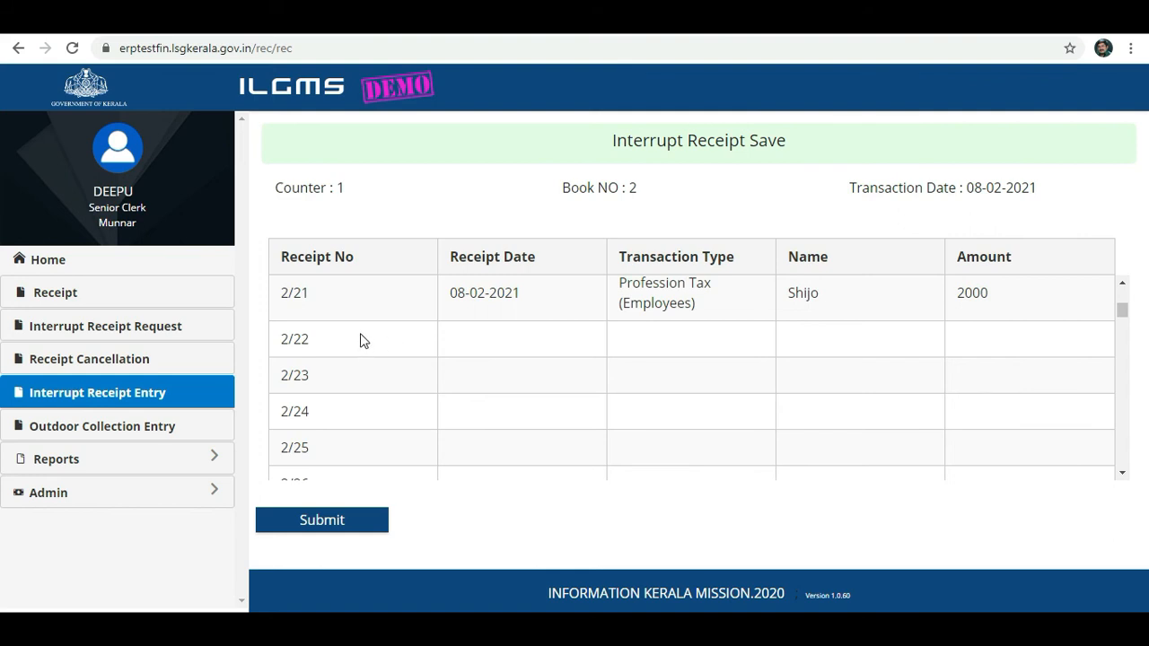
- Cancel receipt 2/22 with the reason "Cancelled" and submit the interrupt receipt entries
left_click(337, 340)
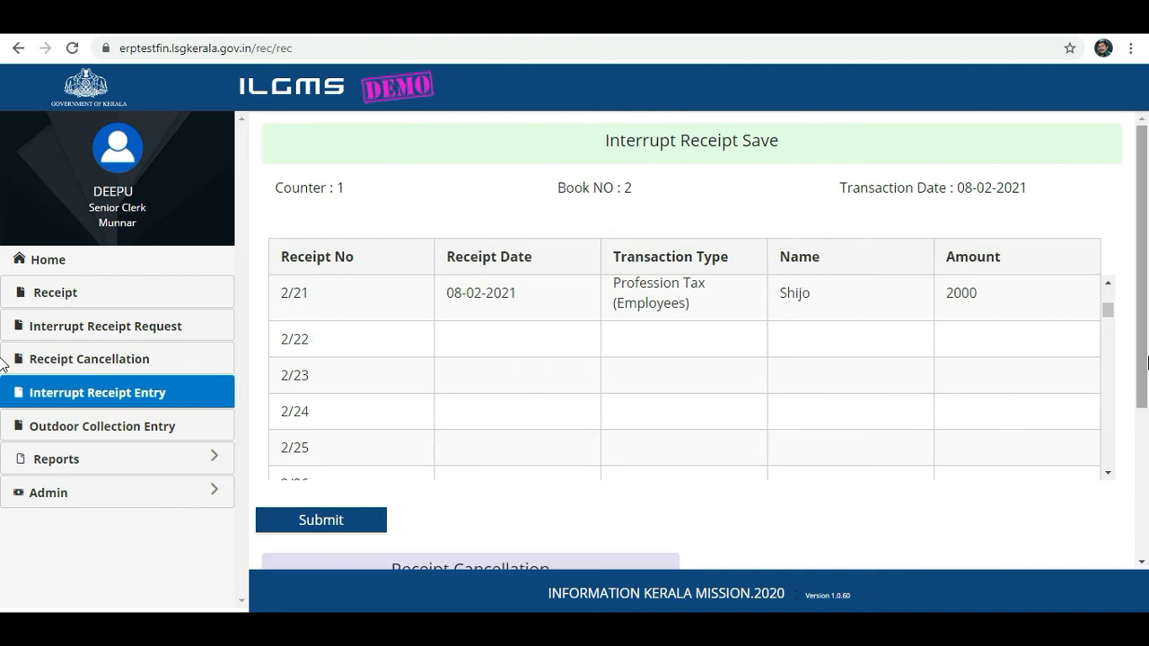
left_click_drag(1142, 347, 1144, 503)
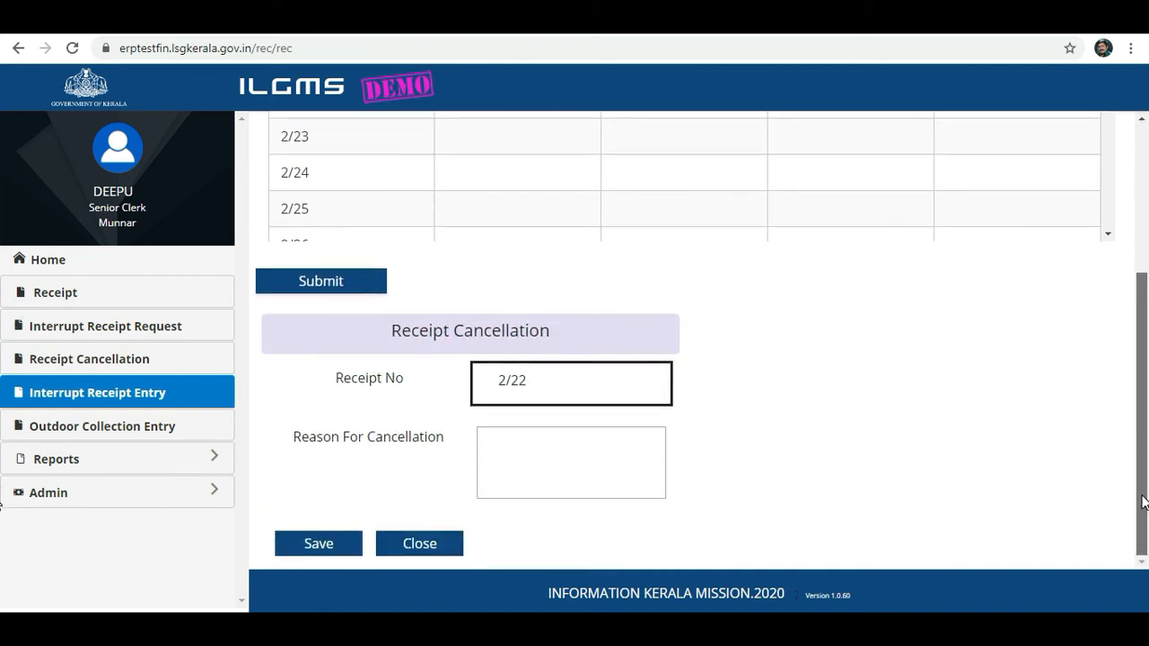
left_click(527, 469)
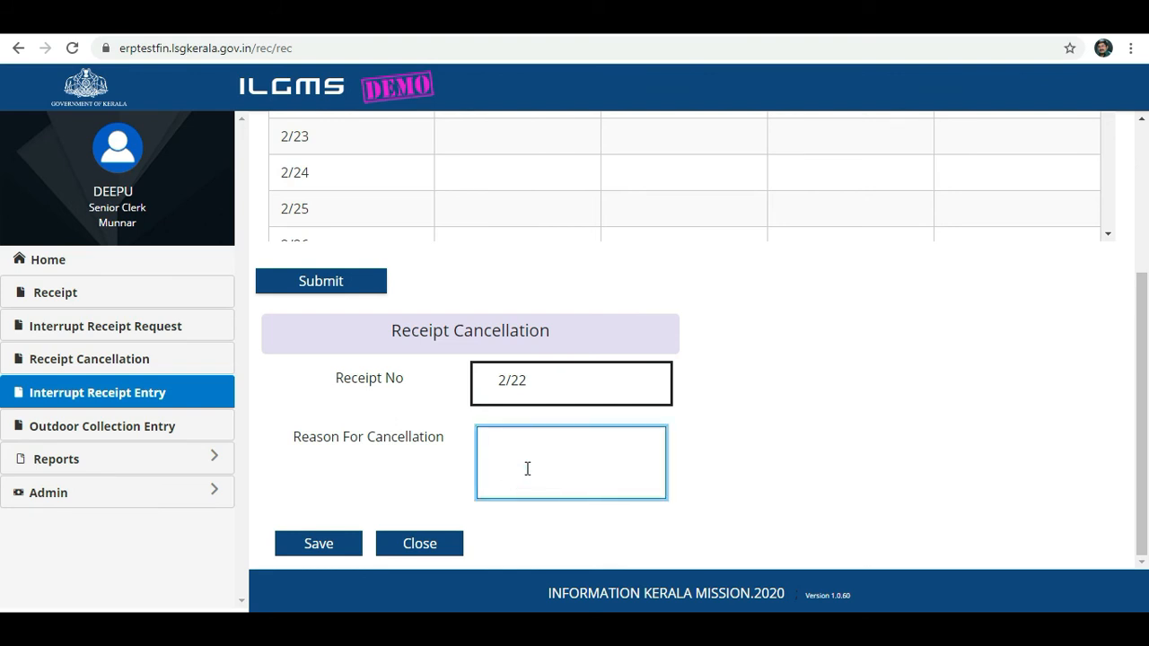
type("Cancelled")
left_click(321, 545)
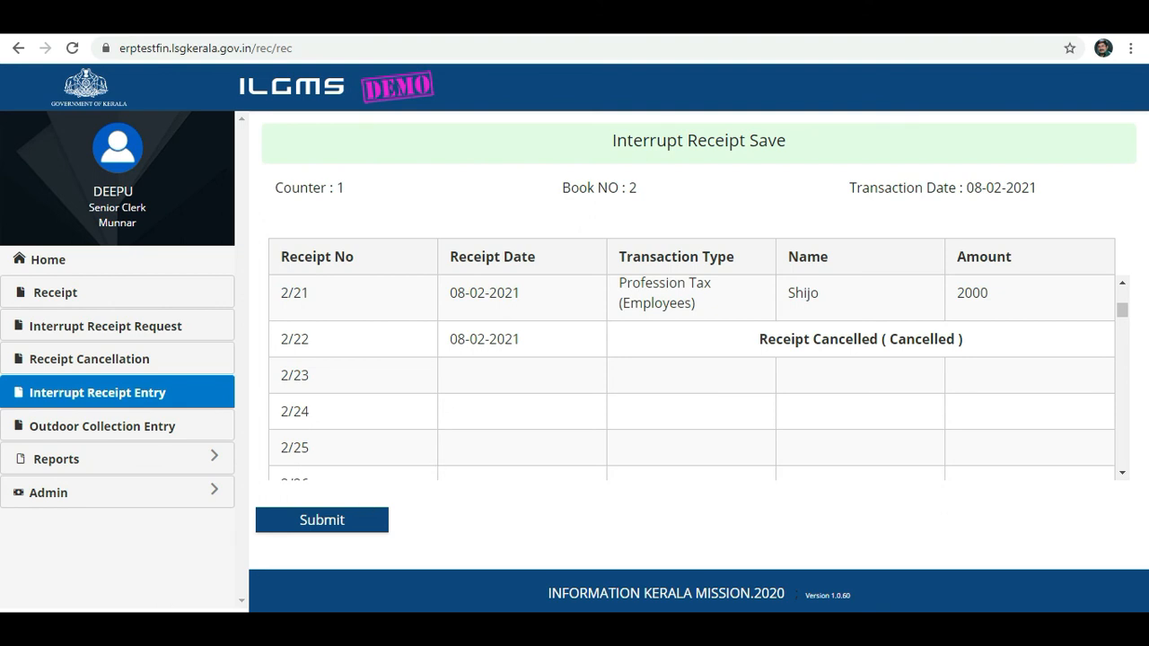
left_click(293, 528)
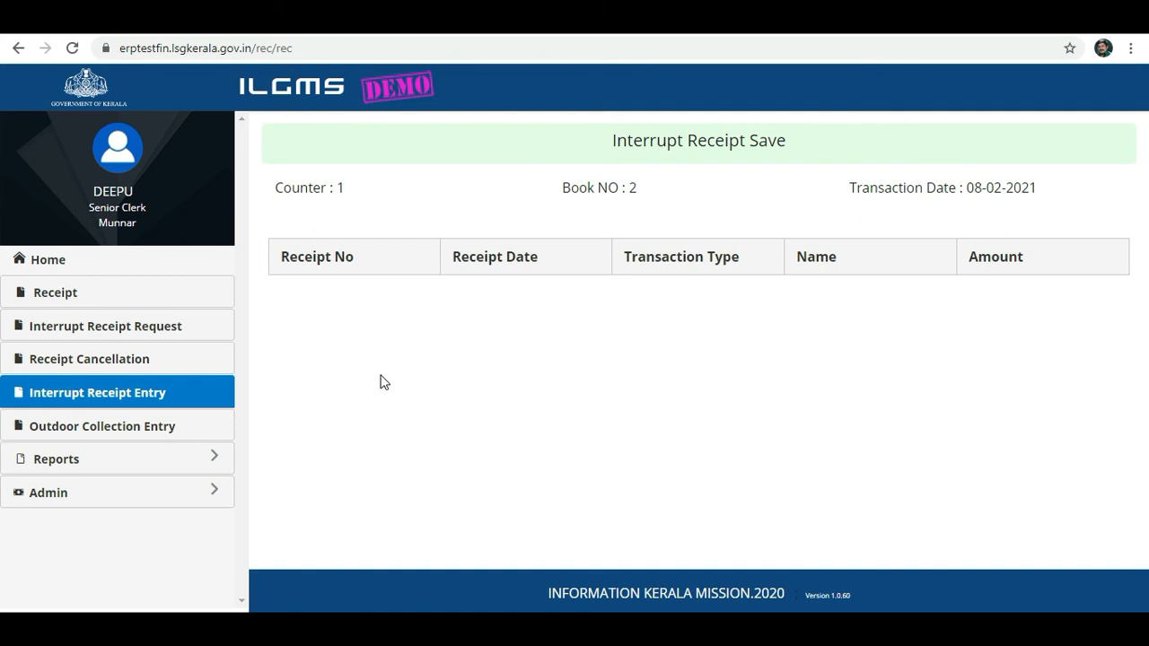
- Return to the home page and, as the secretary, approve the submitted interrupt receipt entry for receipt date 08-02-2021
left_click(19, 263)
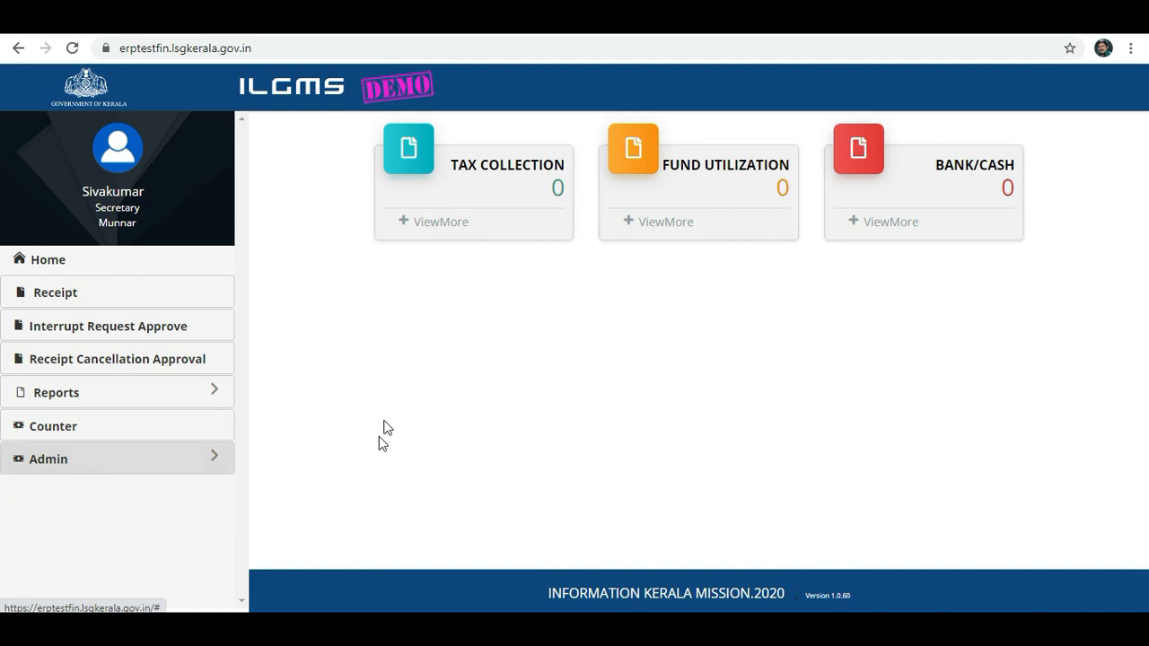
left_click(148, 337)
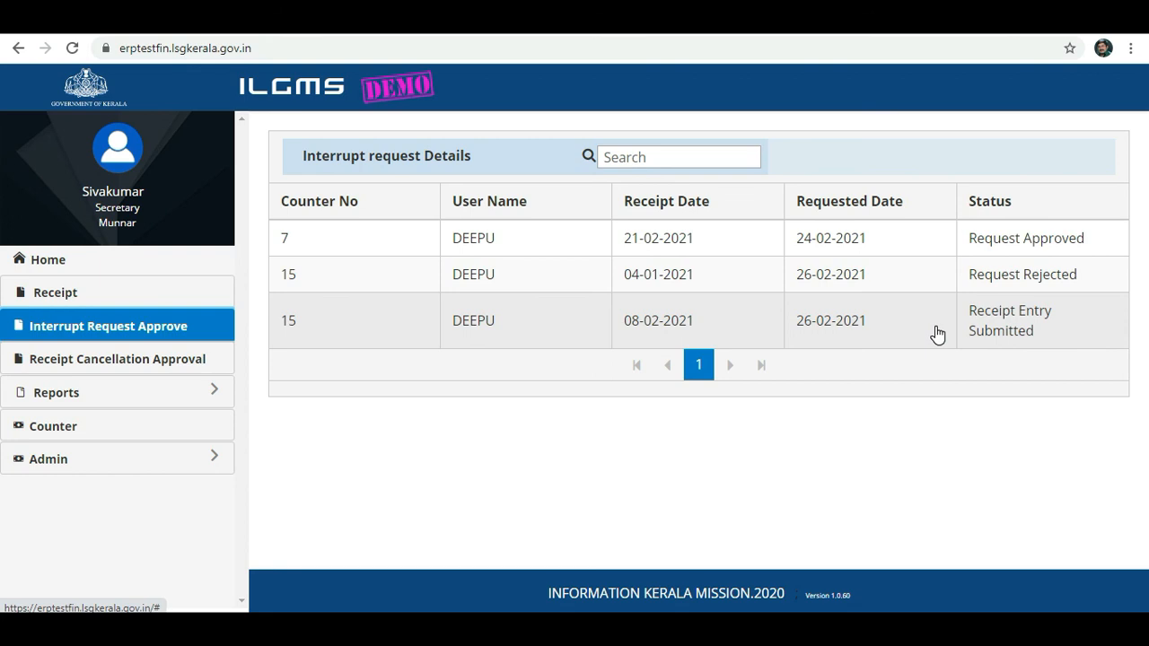
left_click(1005, 335)
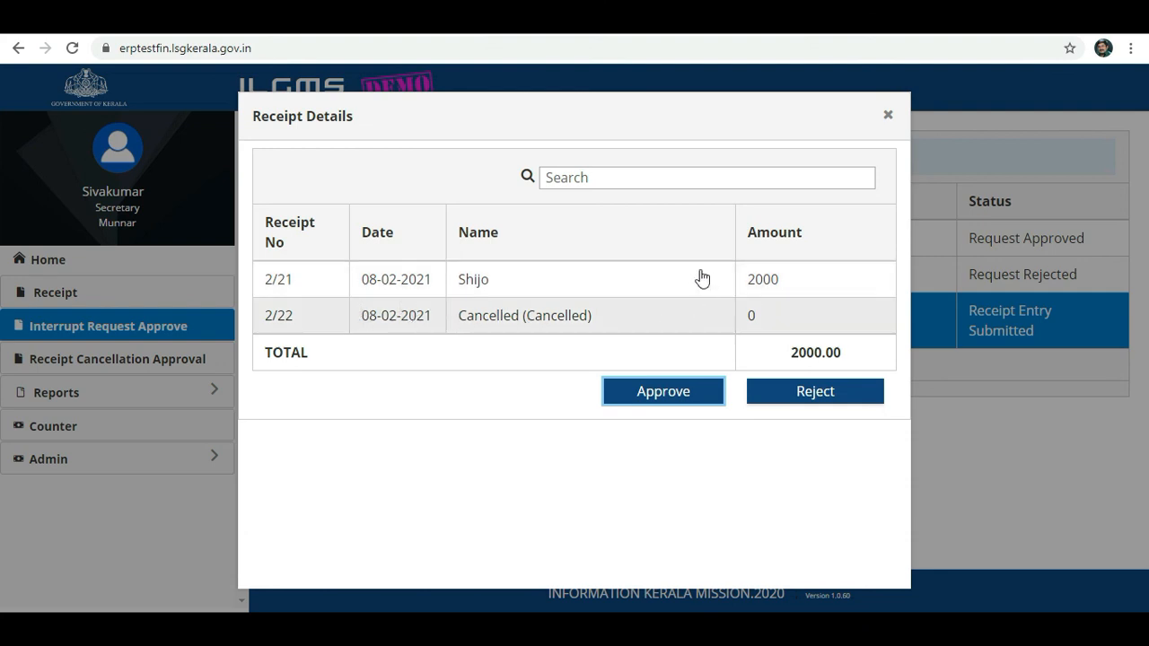
left_click(667, 396)
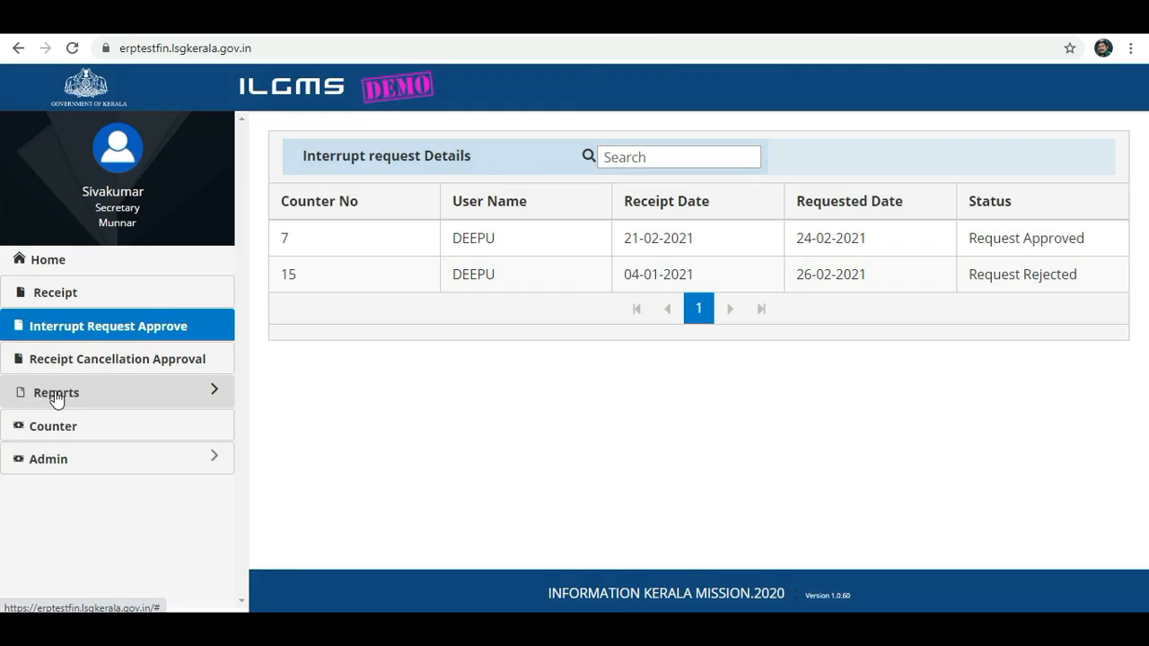
- Open the cash book report for 08/02/2021 and check the voucher number and amount listed for receipt 2/21
left_click(54, 395)
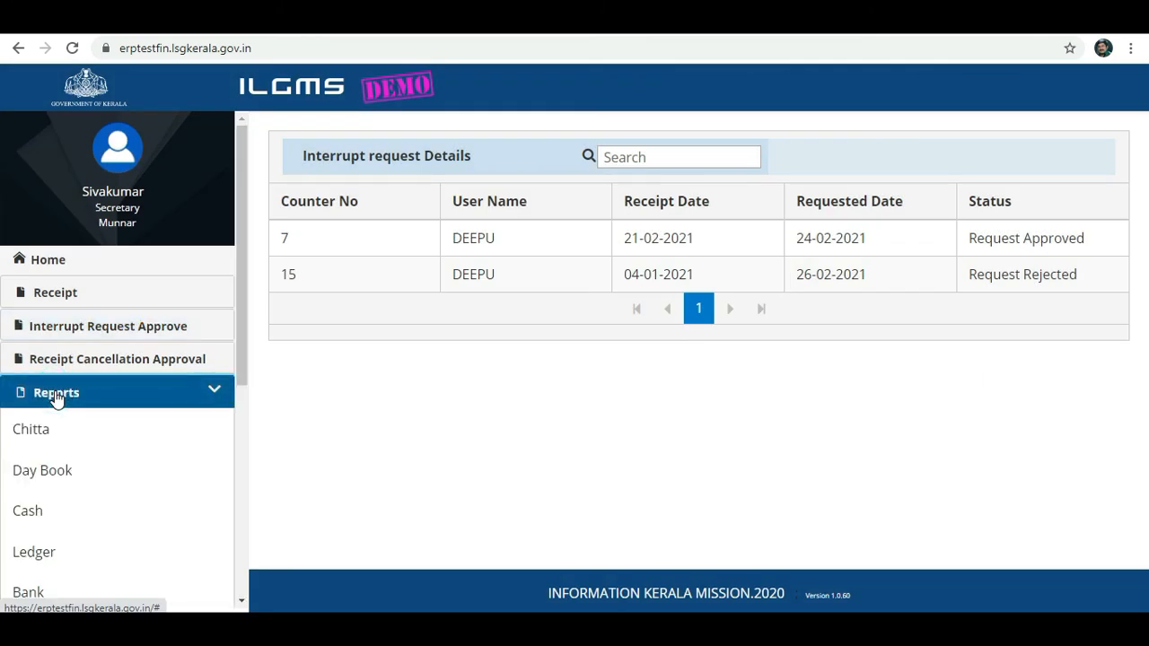
left_click(53, 517)
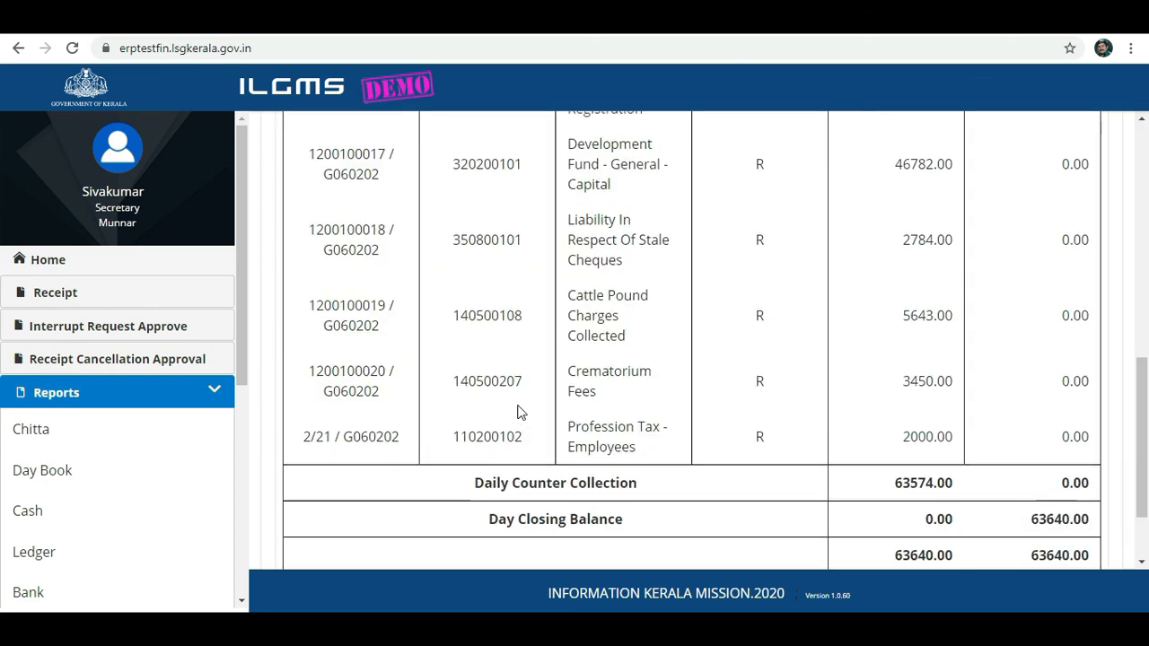
scroll(521, 408, "up", 8)
scroll(521, 402, "down", 1)
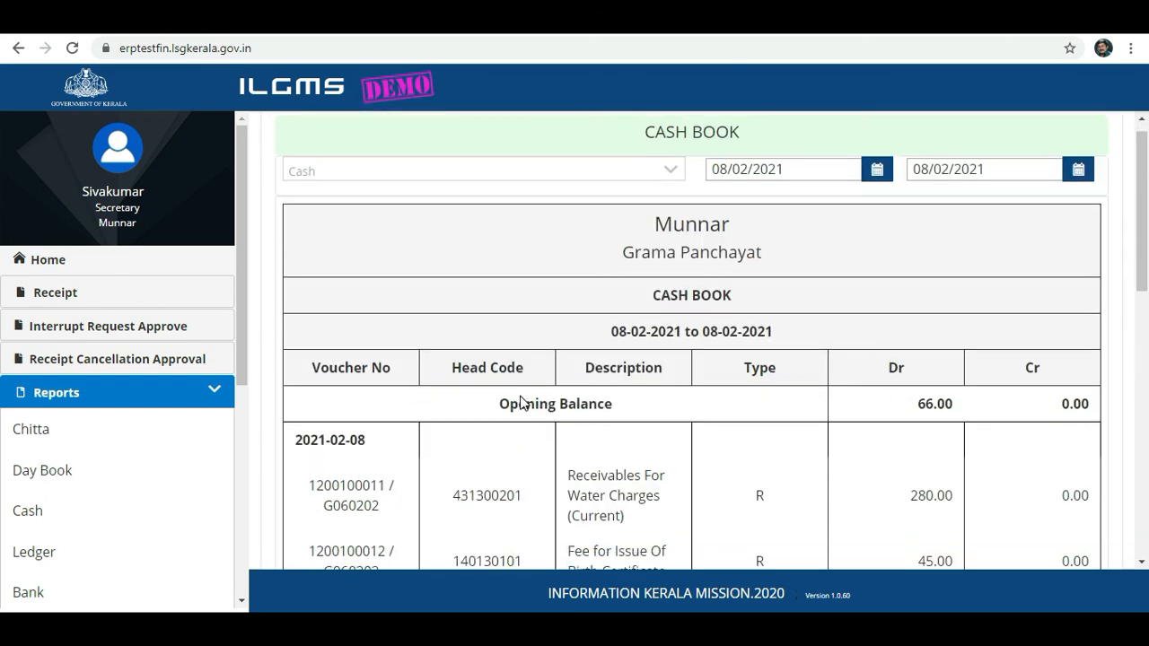
scroll(521, 404, "down", 1)
left_click_drag(611, 266, 774, 269)
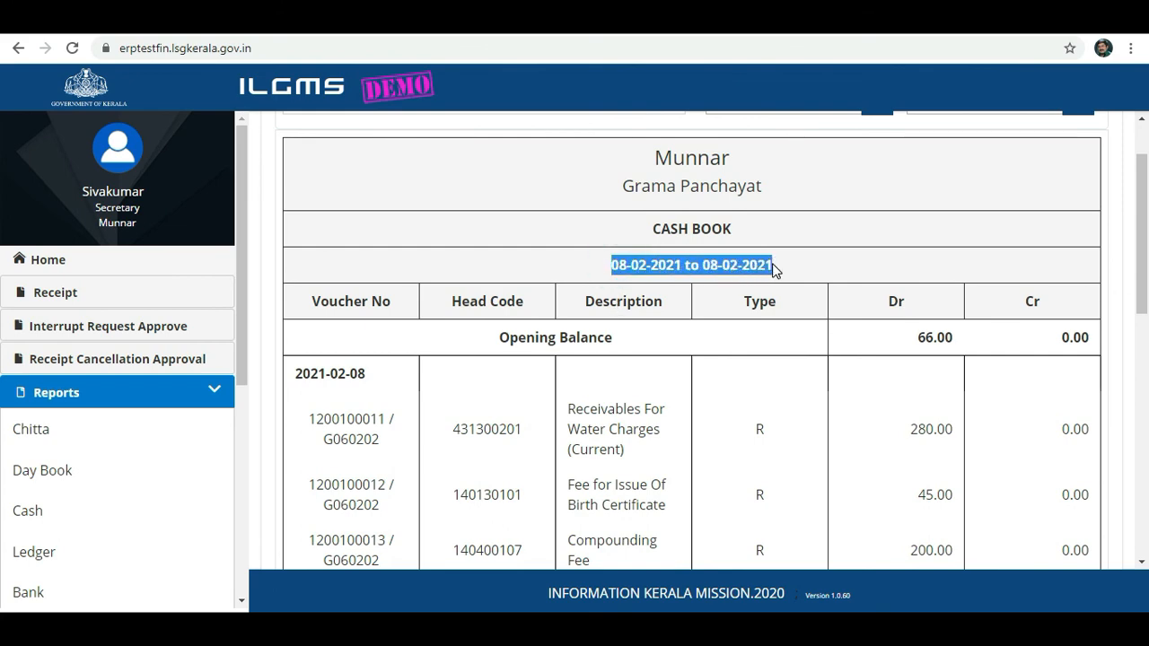
scroll(495, 377, "down", 6)
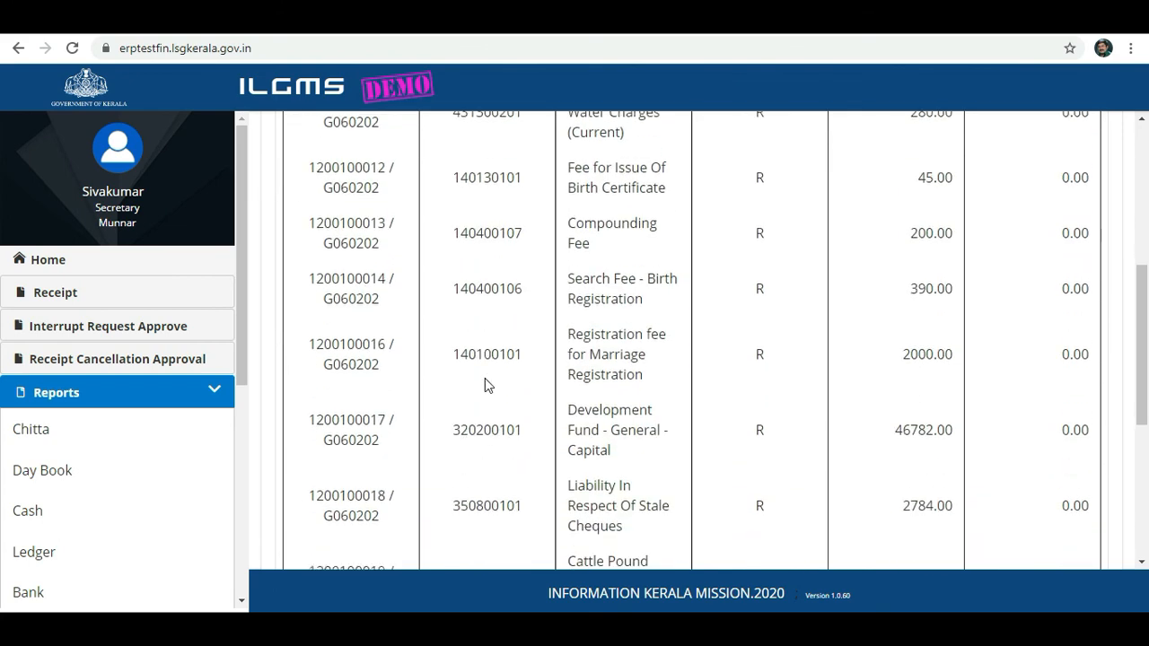
scroll(485, 385, "down", 3)
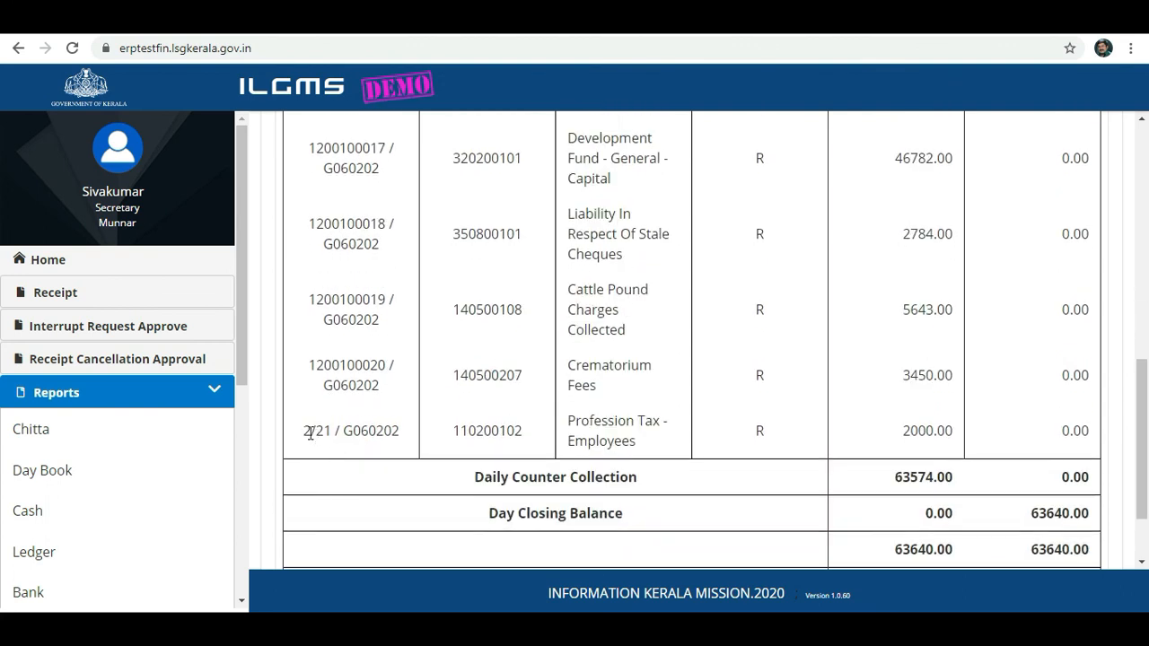
left_click_drag(305, 434, 338, 432)
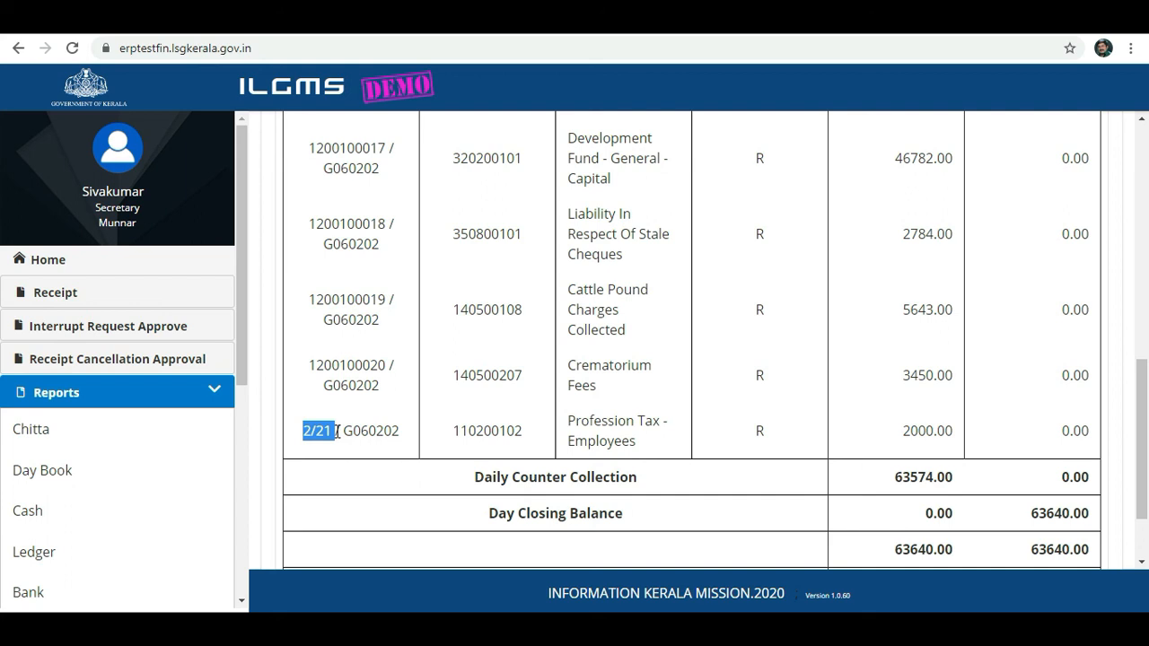
left_click(903, 433)
left_click_drag(924, 435, 954, 432)
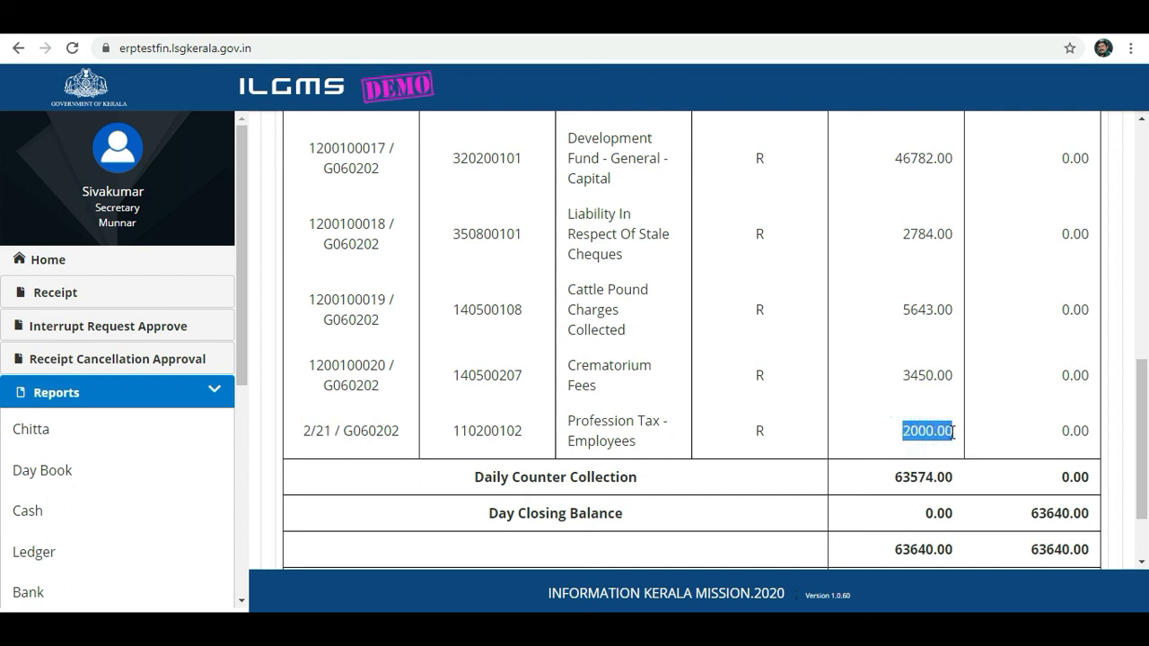